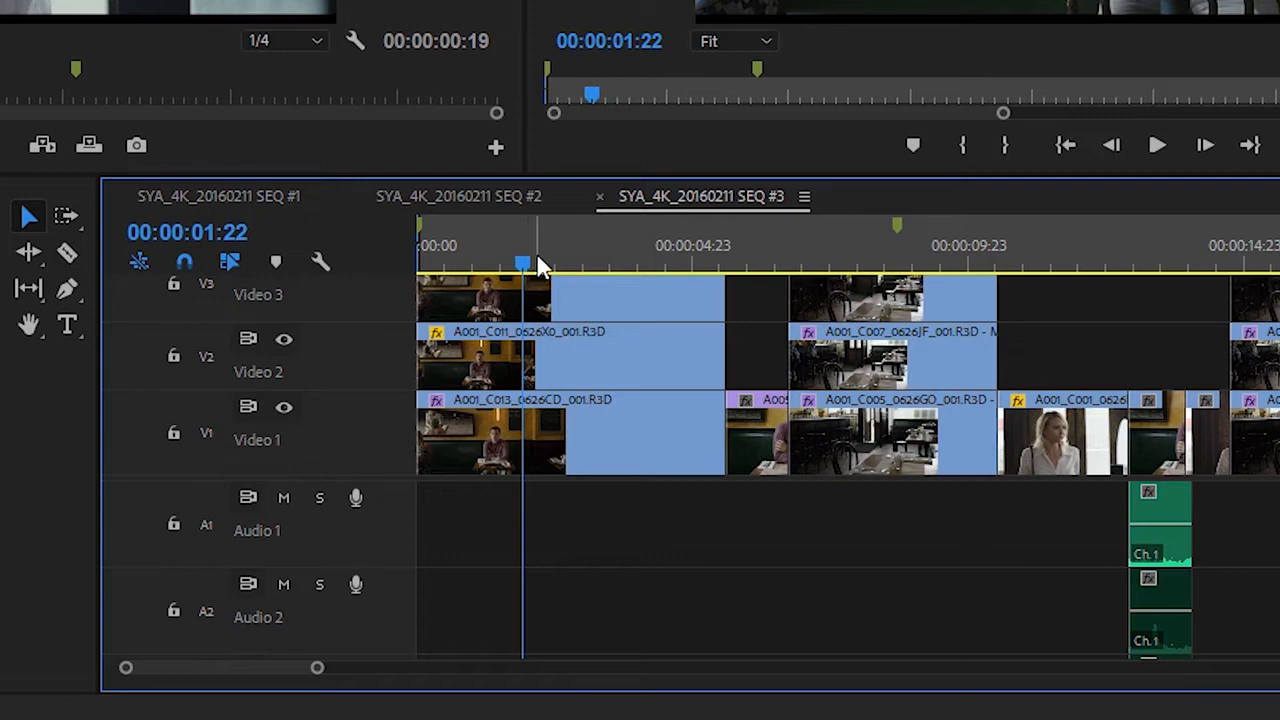
Mark the sequence's export range with an In point at 00:00:01:22 and an Out point at 00:00:09:21.
{"action": "key", "text": "i"}
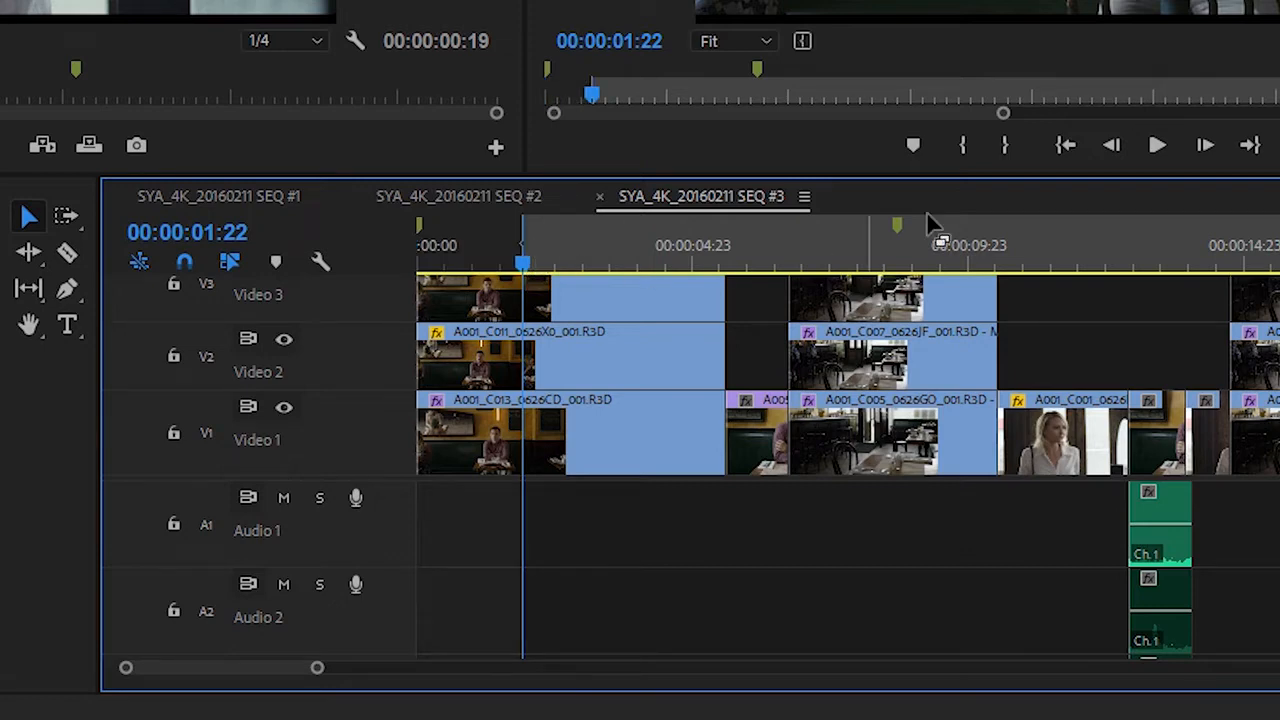
{"action": "left_click", "coordinate": [964, 245]}
{"action": "key", "text": "o"}
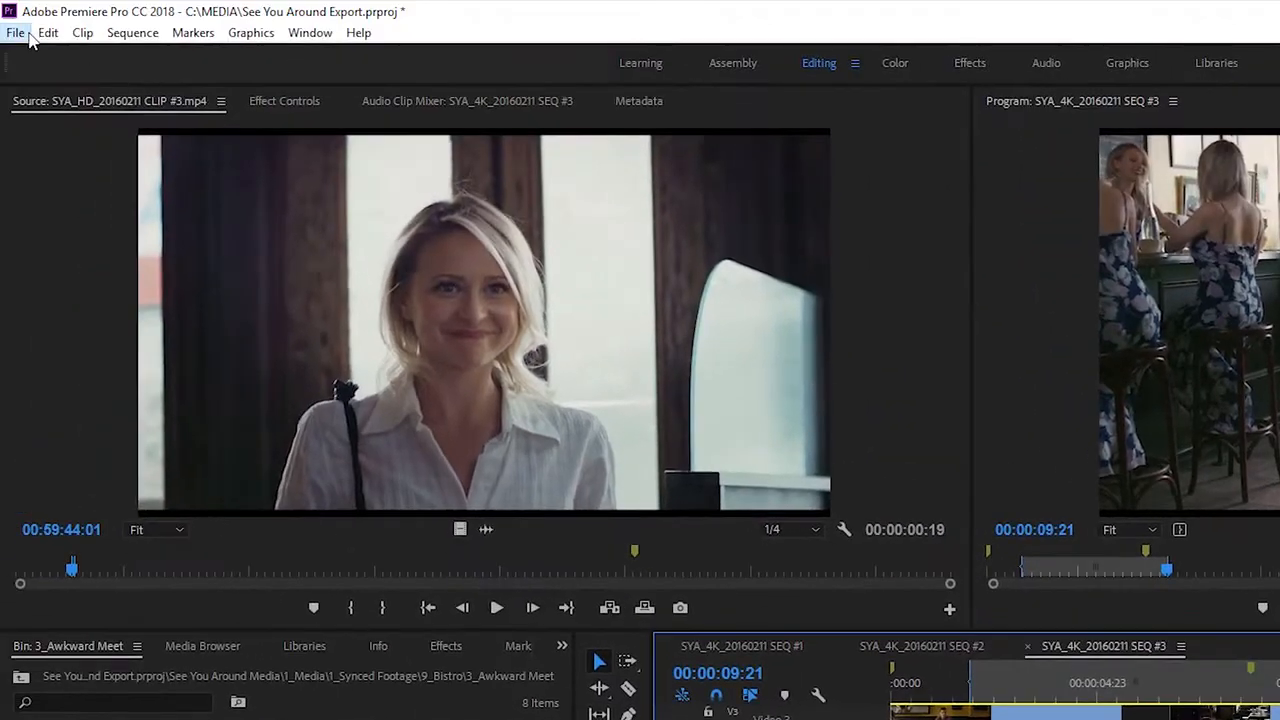
{"action": "left_click", "coordinate": [15, 32]}
{"action": "mouse_move", "coordinate": [250, 638]}
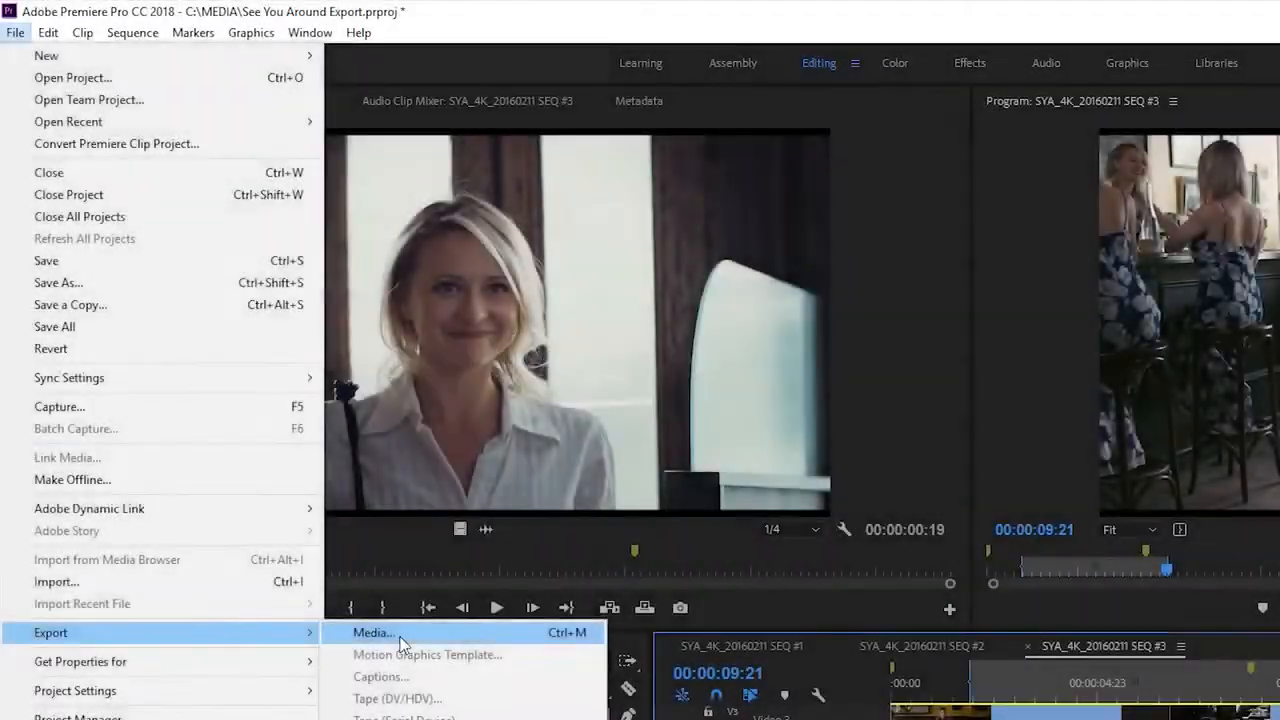
{"action": "left_click", "coordinate": [398, 638]}
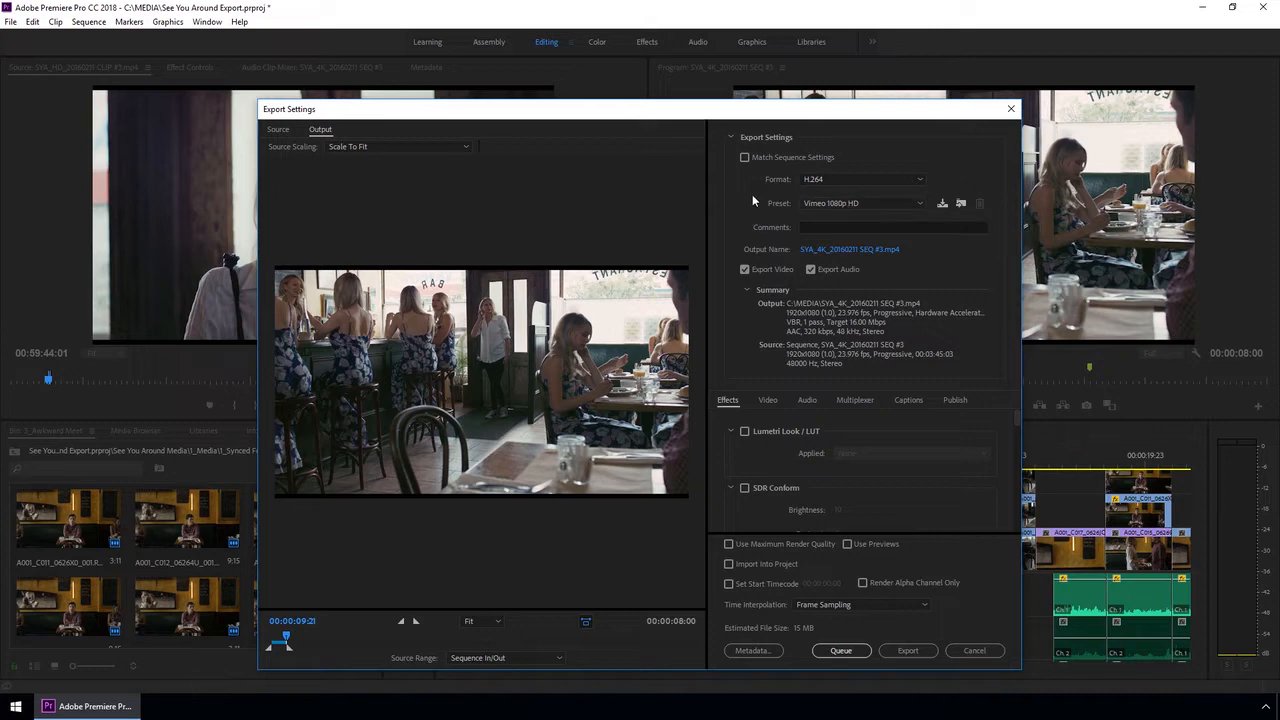
{"action": "left_click", "coordinate": [908, 651]}
{"action": "left_click", "coordinate": [974, 650]}
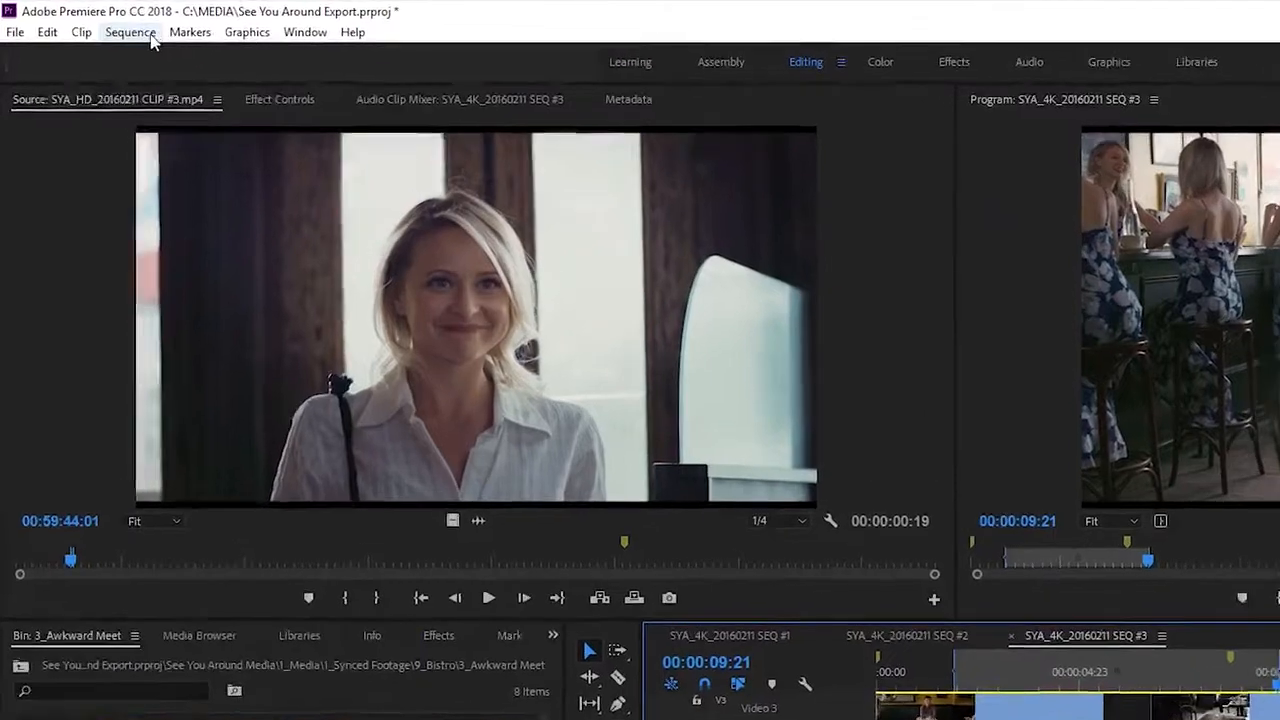
Review the settings of the SYA_4K_20160211 SEQ #3 sequence and close them without changes.
{"action": "left_click", "coordinate": [89, 21]}
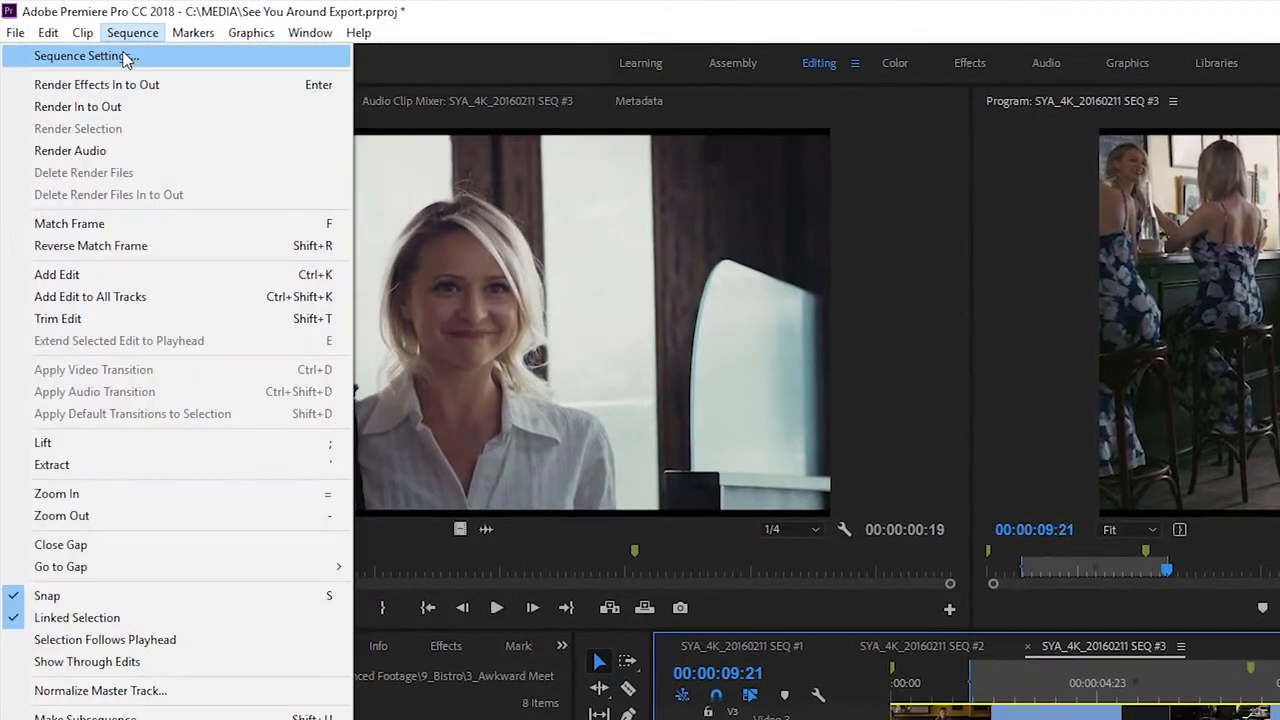
{"action": "left_click", "coordinate": [125, 58]}
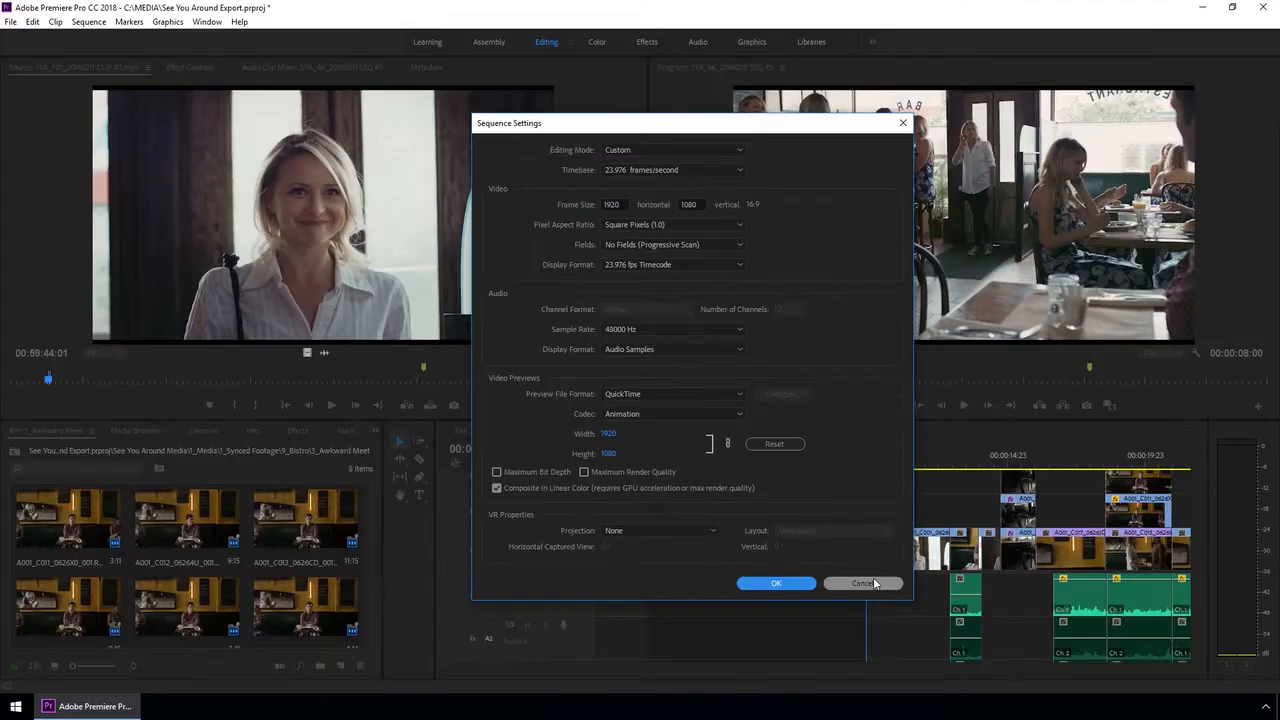
{"action": "left_click", "coordinate": [922, 708]}
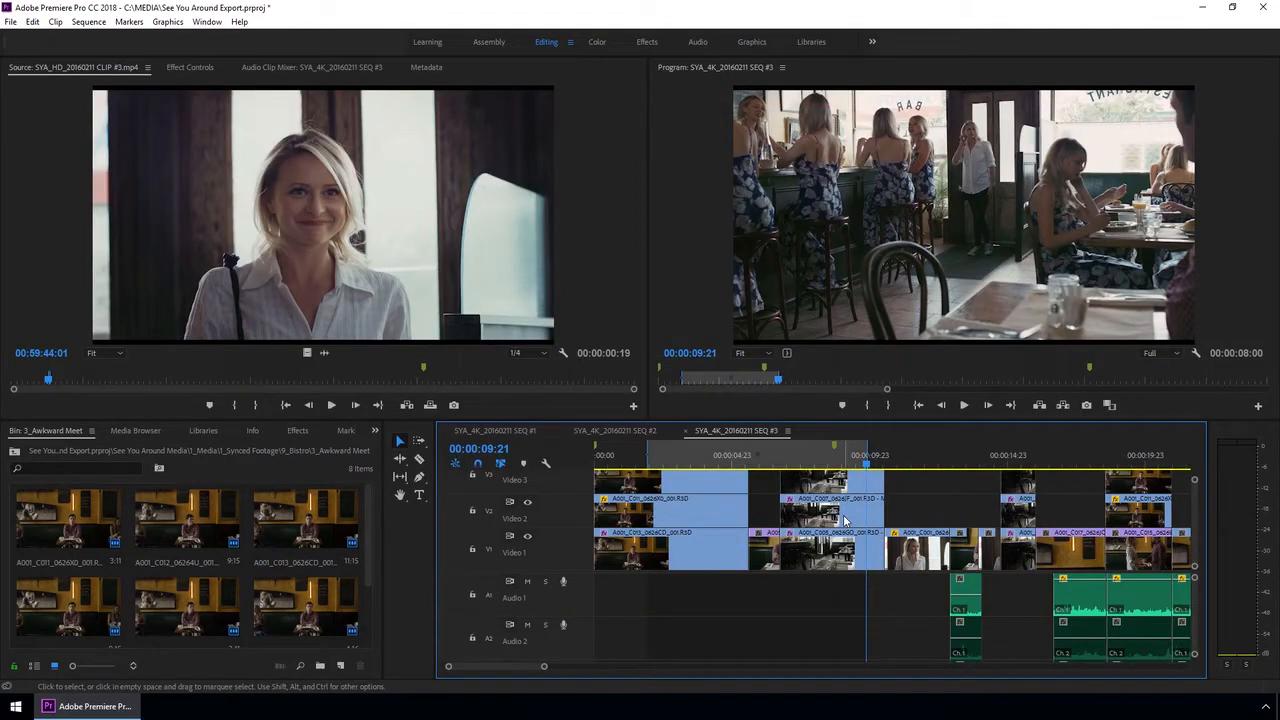
Open the media export settings for the sequence and try matching the sequence settings, leaving that option off.
{"action": "left_click", "coordinate": [12, 25]}
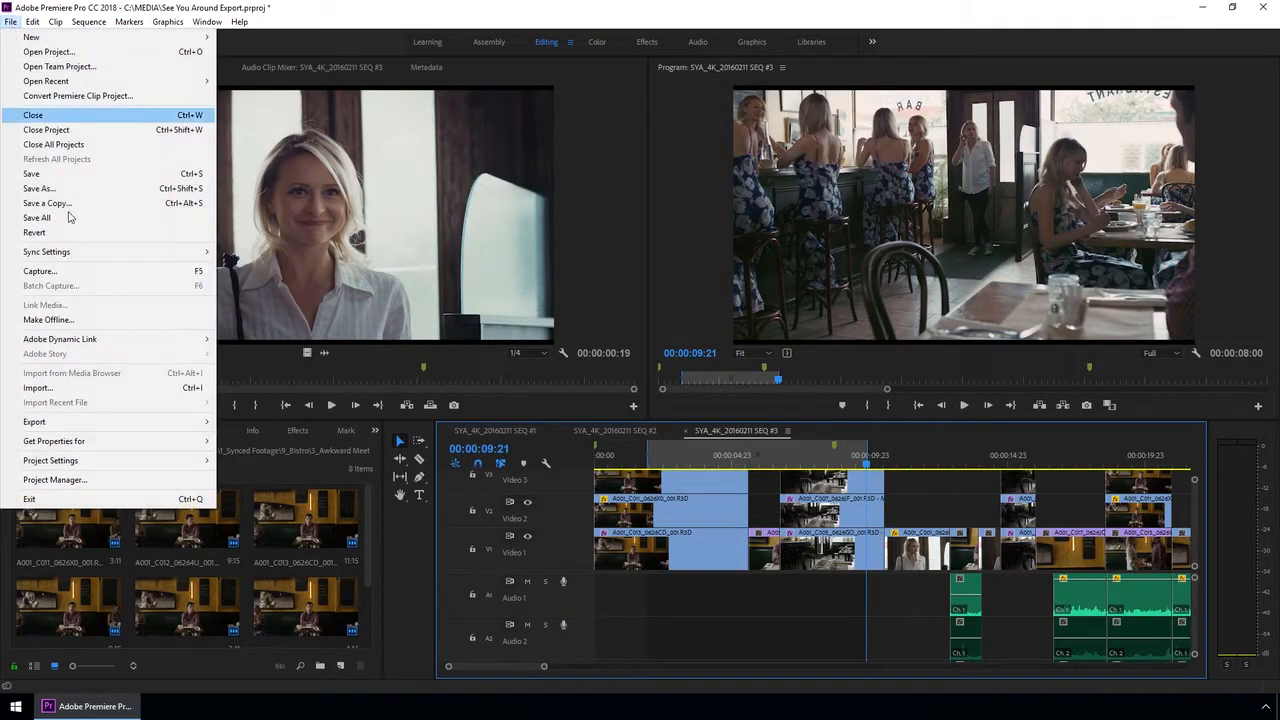
{"action": "mouse_move", "coordinate": [166, 428]}
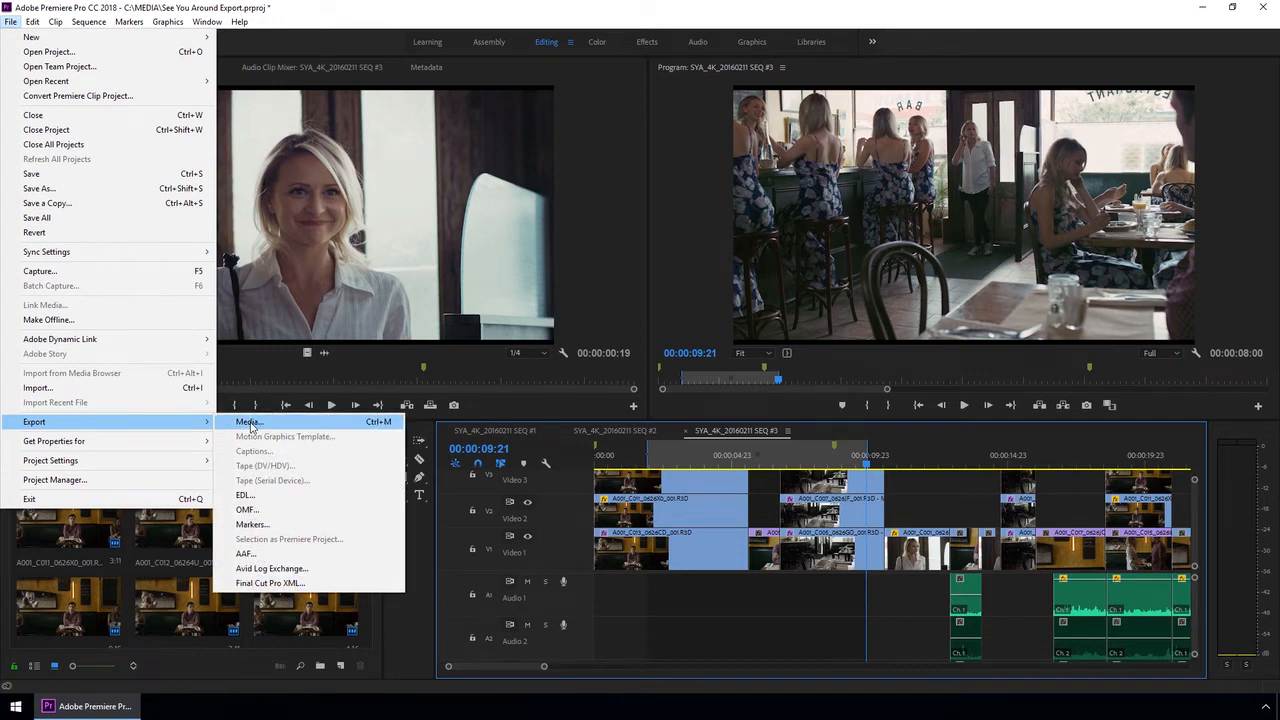
{"action": "left_click", "coordinate": [248, 422]}
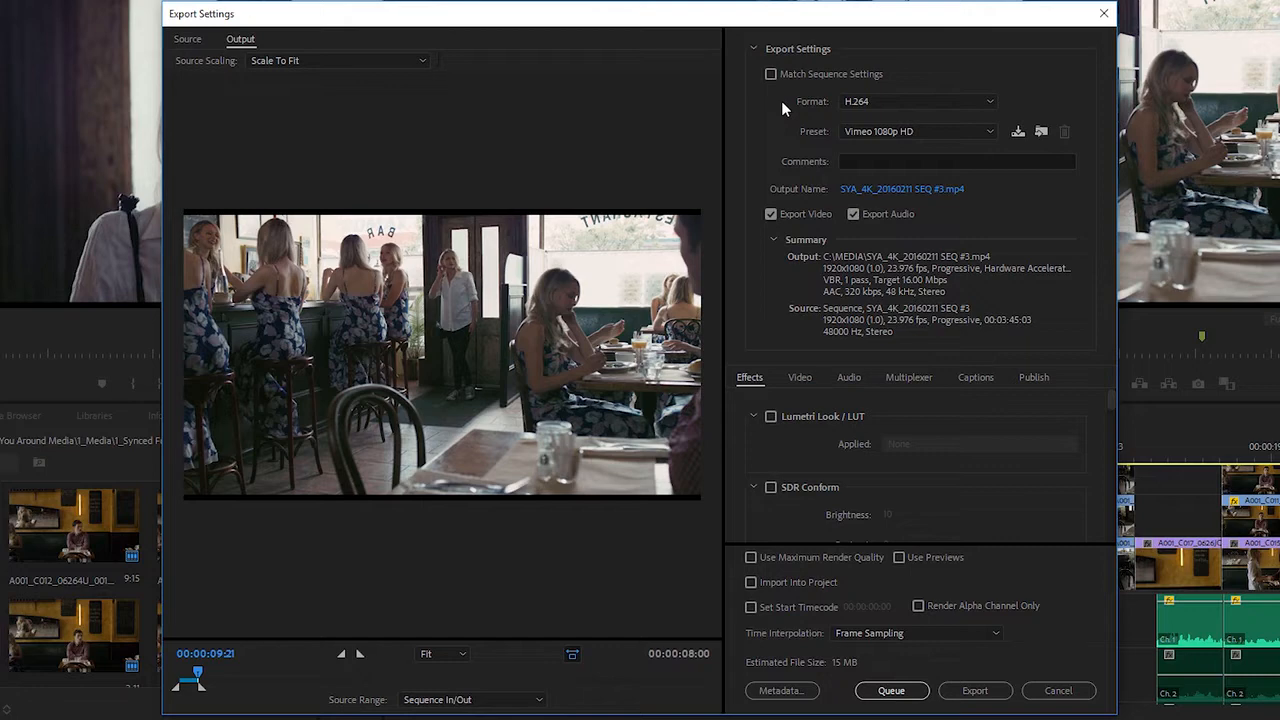
{"action": "left_click", "coordinate": [770, 77]}
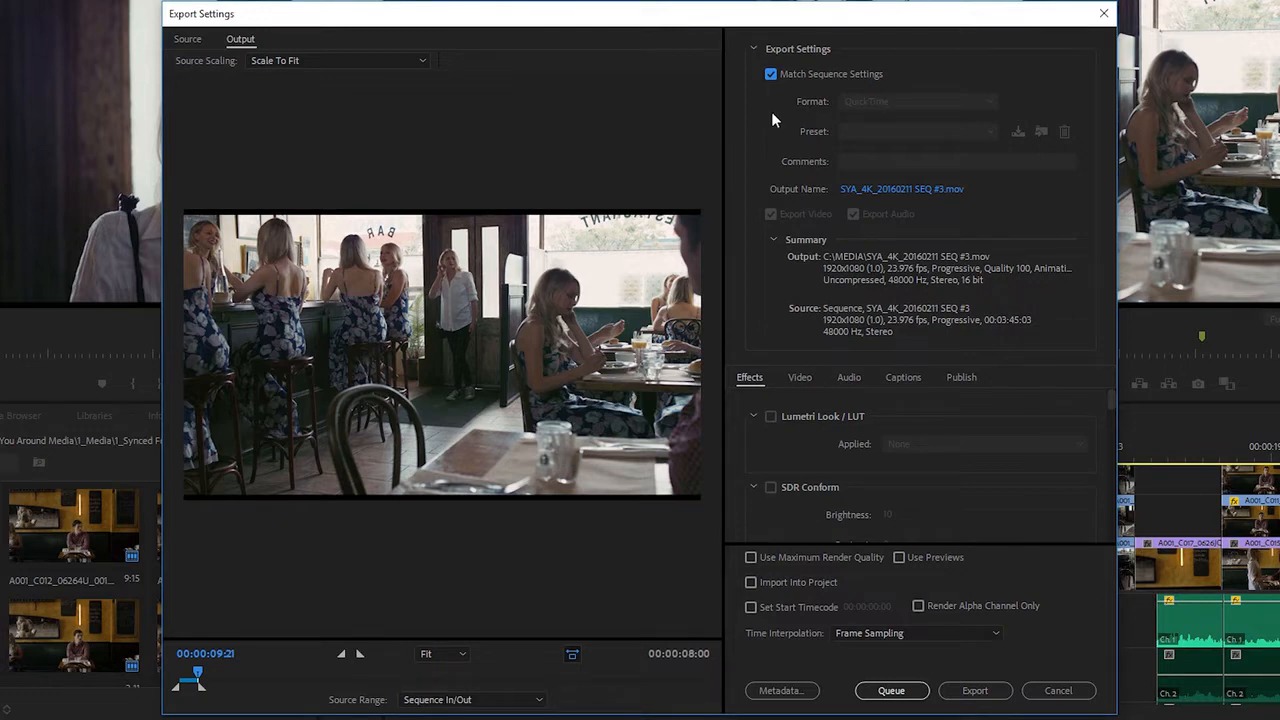
{"action": "left_click", "coordinate": [770, 76]}
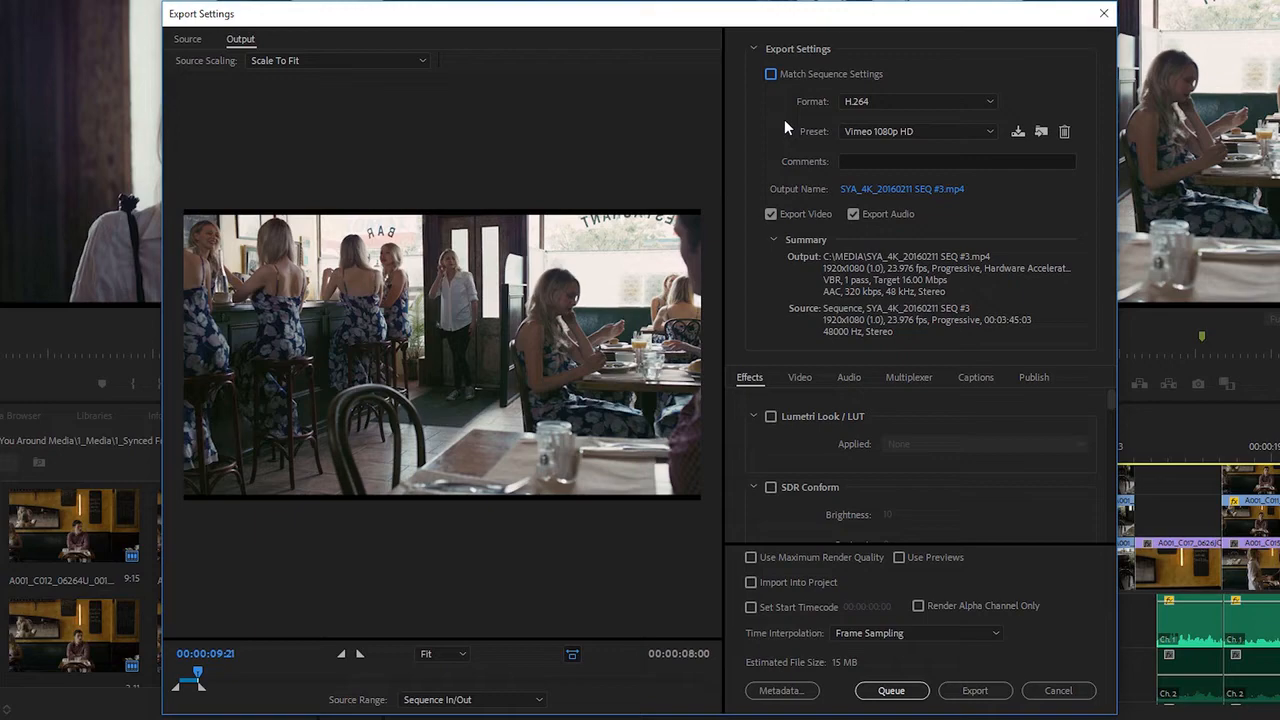
Set the export format to H.264 with the YouTube 1080p HD preset.
{"action": "left_click", "coordinate": [864, 102]}
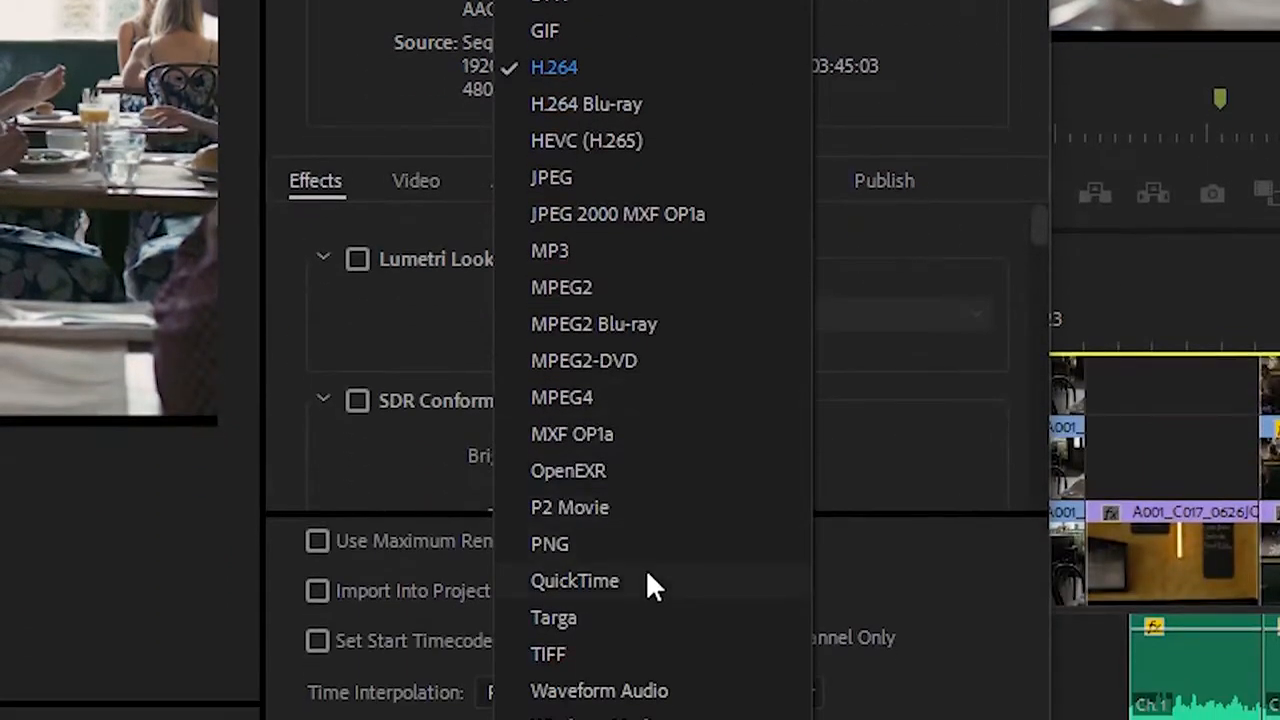
{"action": "left_click", "coordinate": [622, 62]}
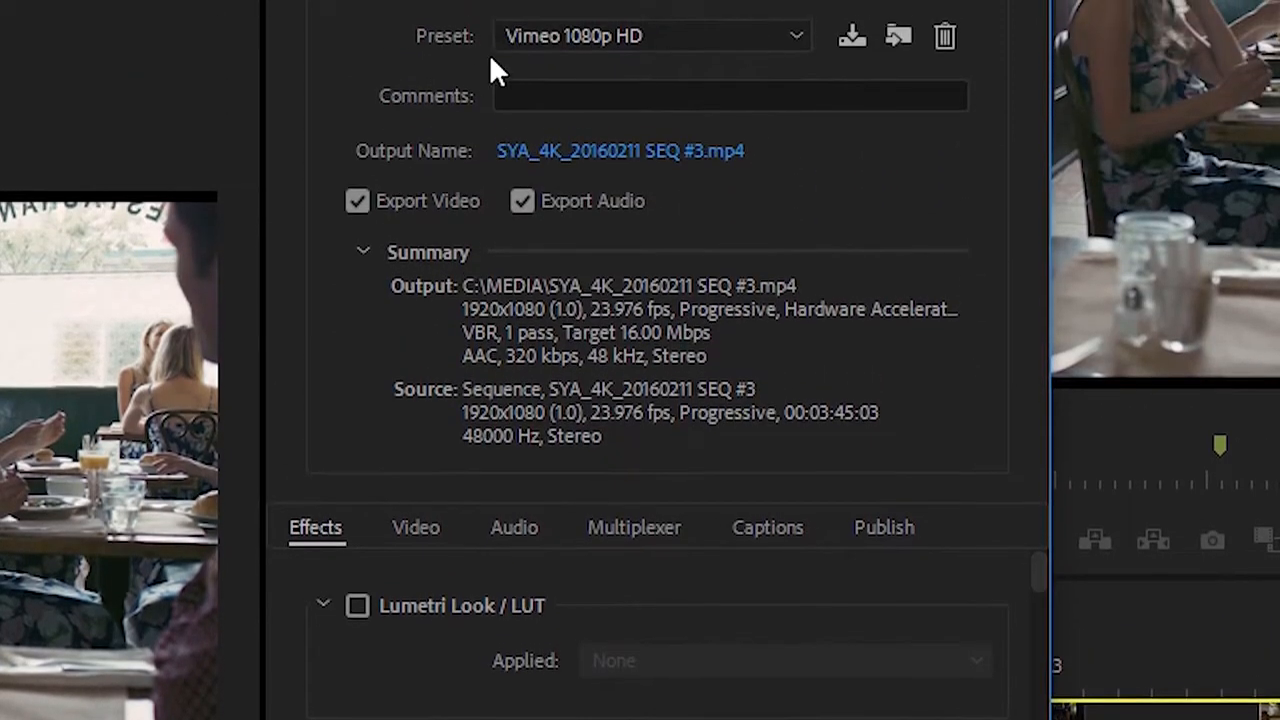
{"action": "left_click", "coordinate": [669, 32]}
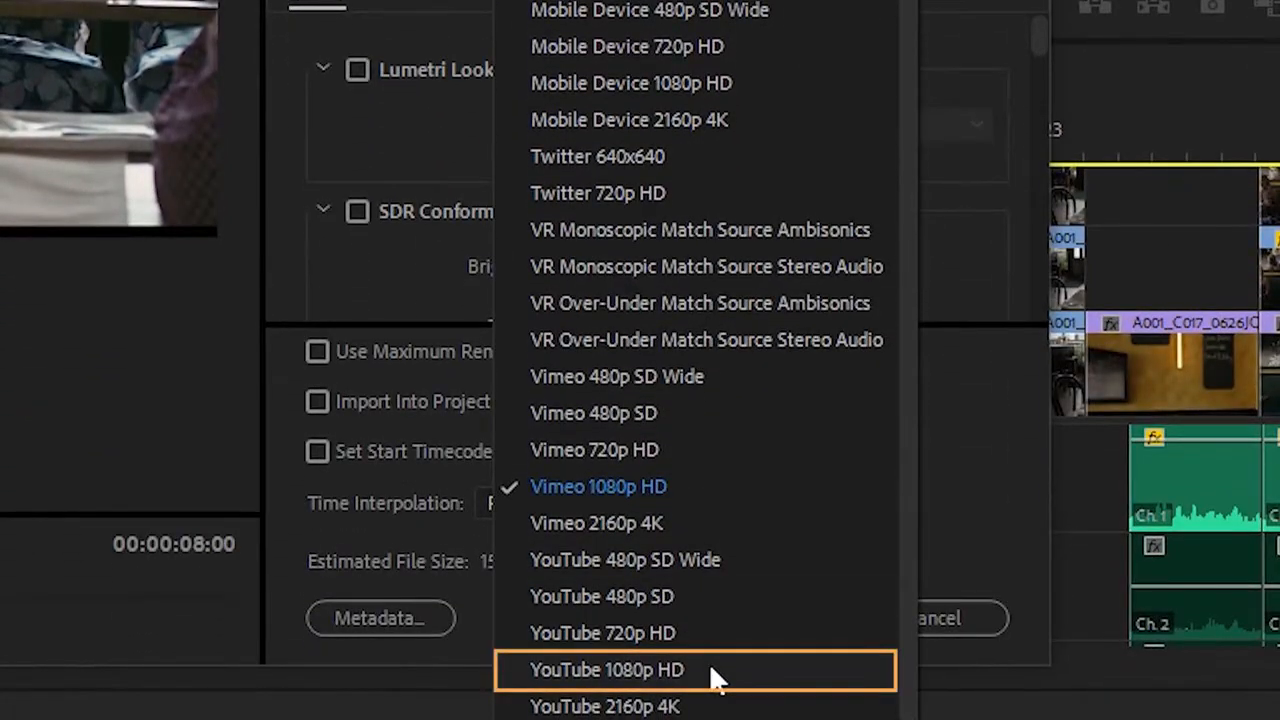
{"action": "left_click", "coordinate": [712, 677]}
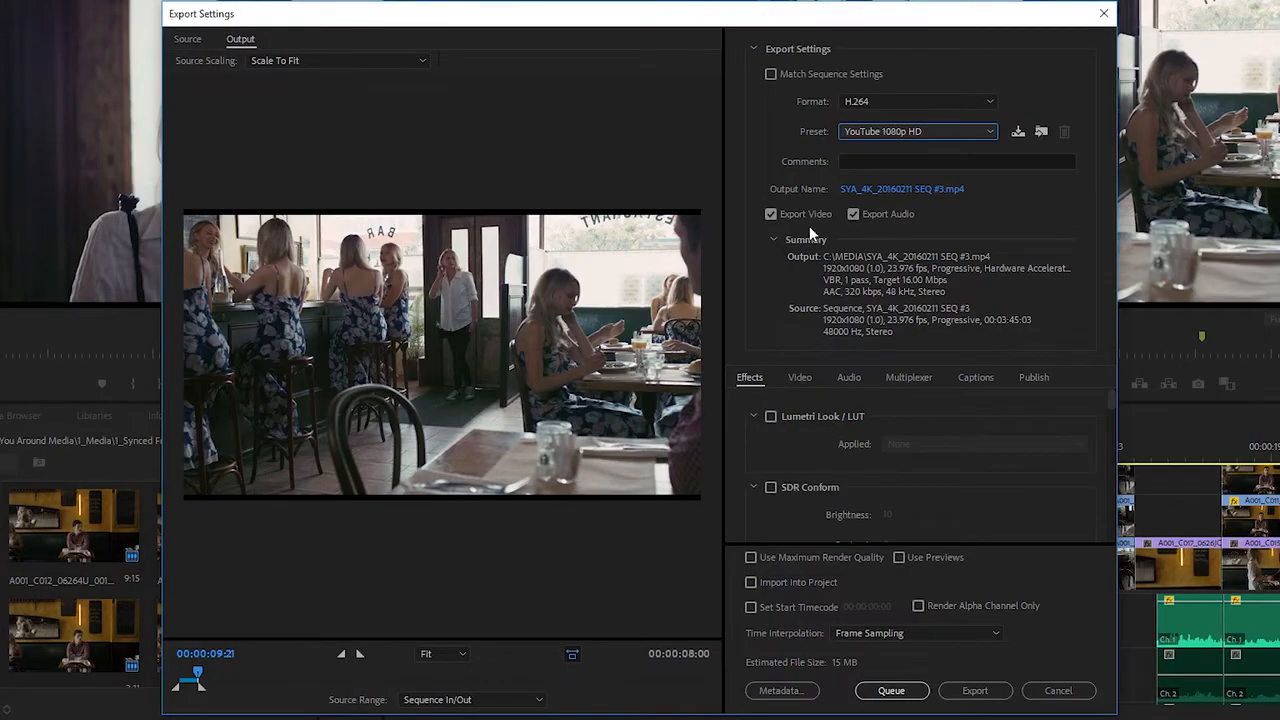
Name the export file Final Output and save it in the C:\MEDIA folder.
{"action": "left_click", "coordinate": [914, 190]}
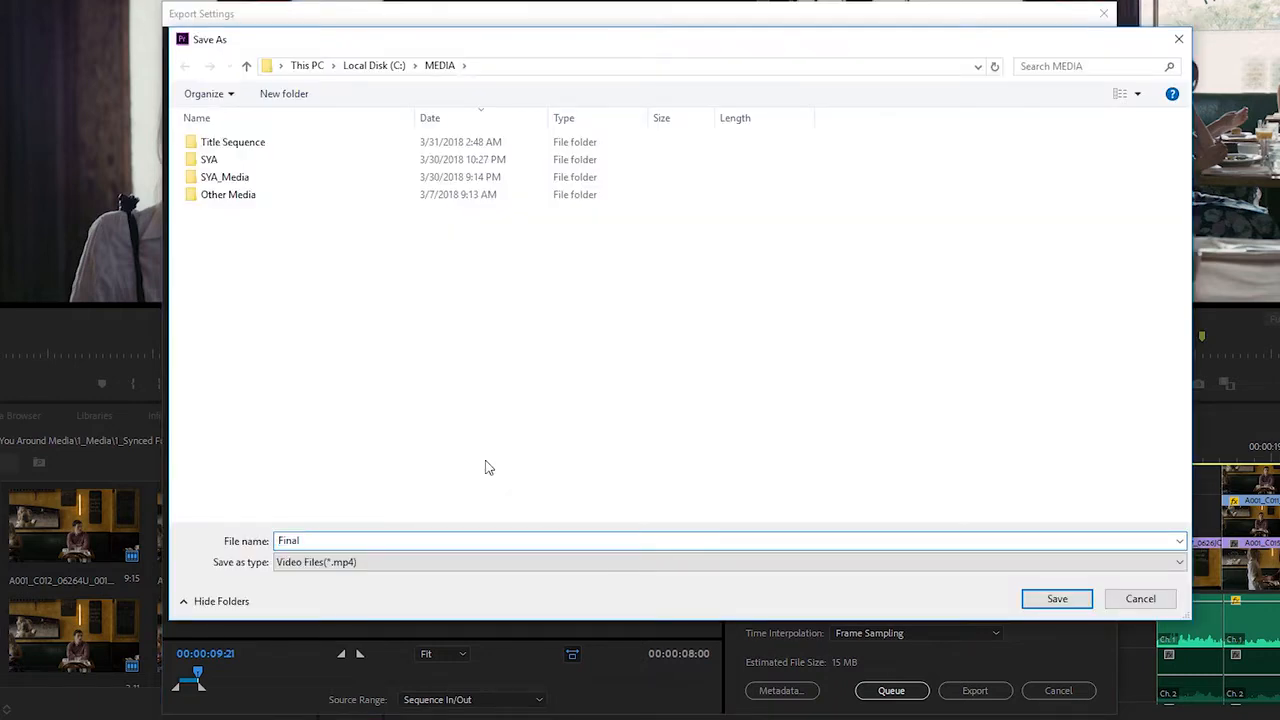
{"action": "type", "text": "Output"}
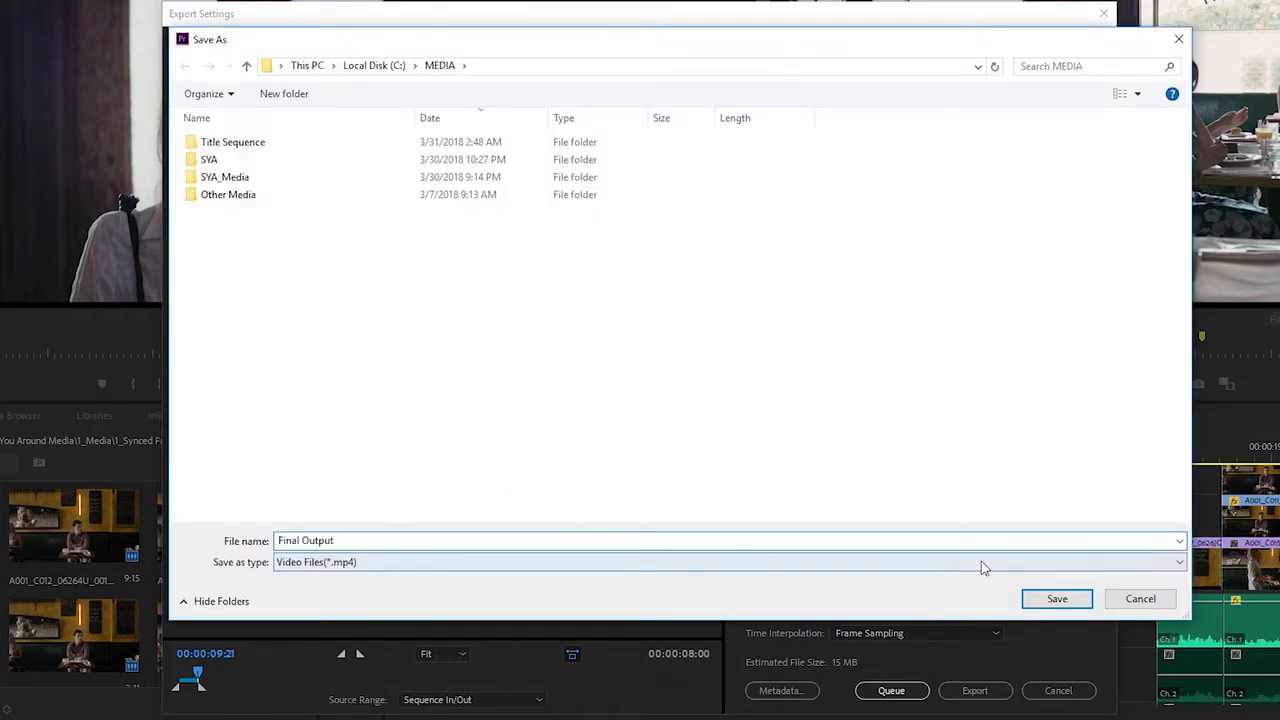
{"action": "left_click", "coordinate": [1056, 598]}
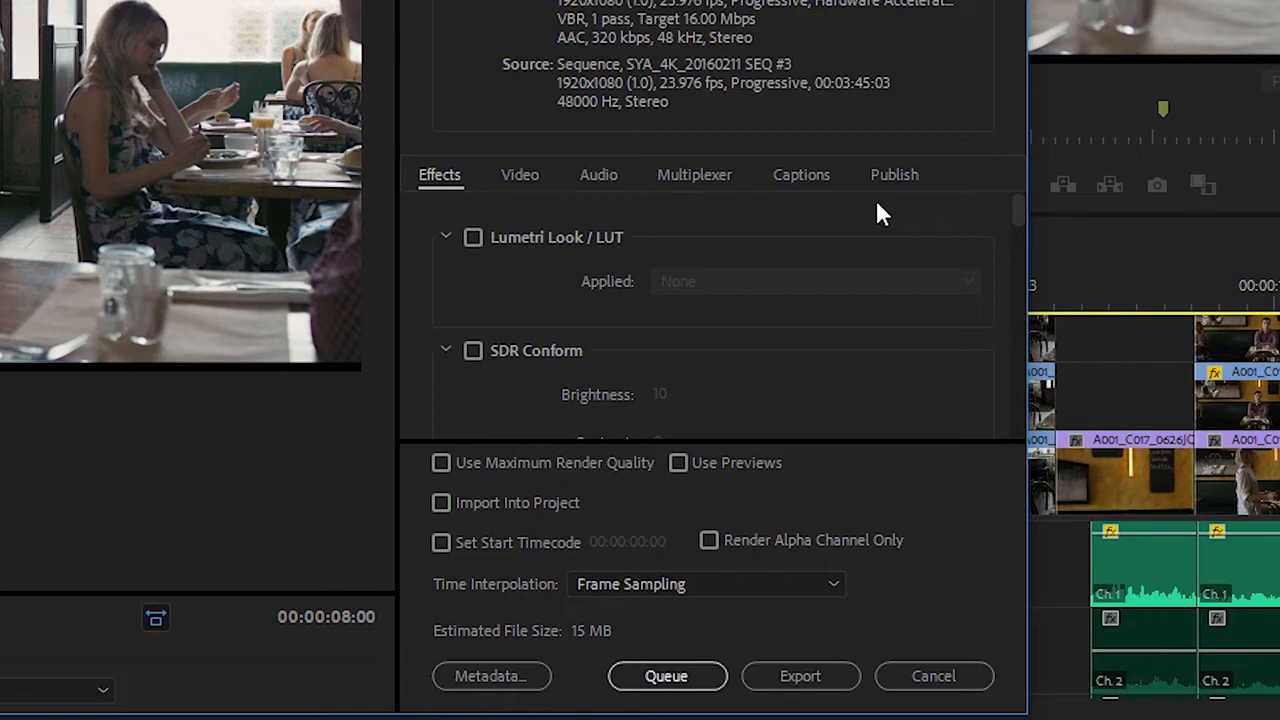
Examine the export's video, audio, multiplexer, captions and publishing options.
{"action": "left_click", "coordinate": [521, 180]}
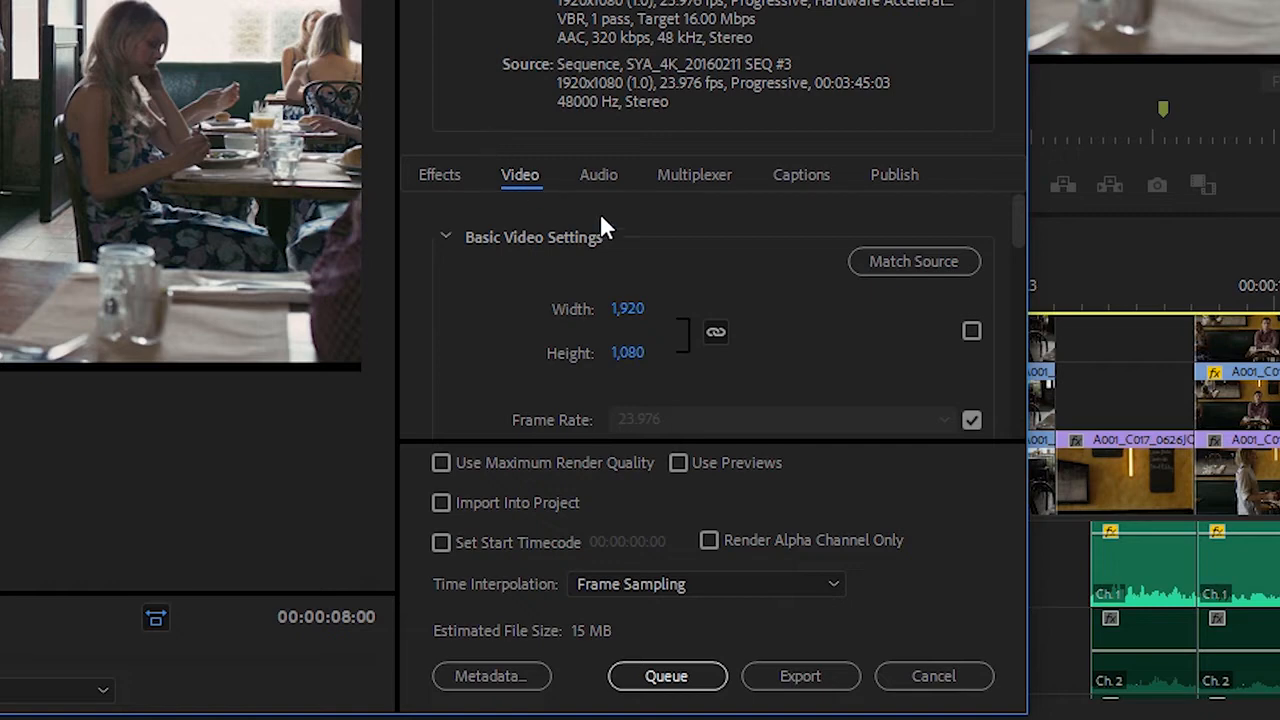
{"action": "mouse_move", "coordinate": [1016, 240]}
{"action": "left_mouse_down"}
{"action": "mouse_move", "coordinate": [1016, 268]}
{"action": "mouse_move", "coordinate": [1013, 231]}
{"action": "left_mouse_up"}
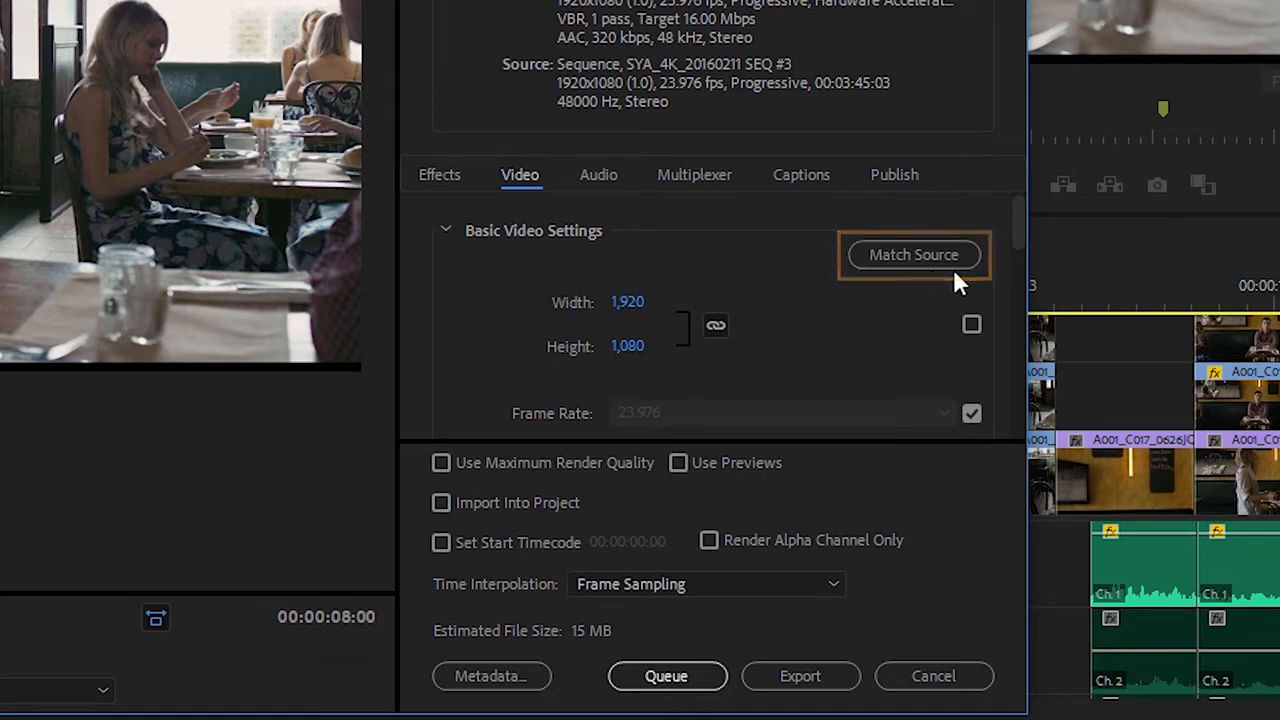
{"action": "left_click_drag", "start_coordinate": [1018, 237], "coordinate": [1011, 327]}
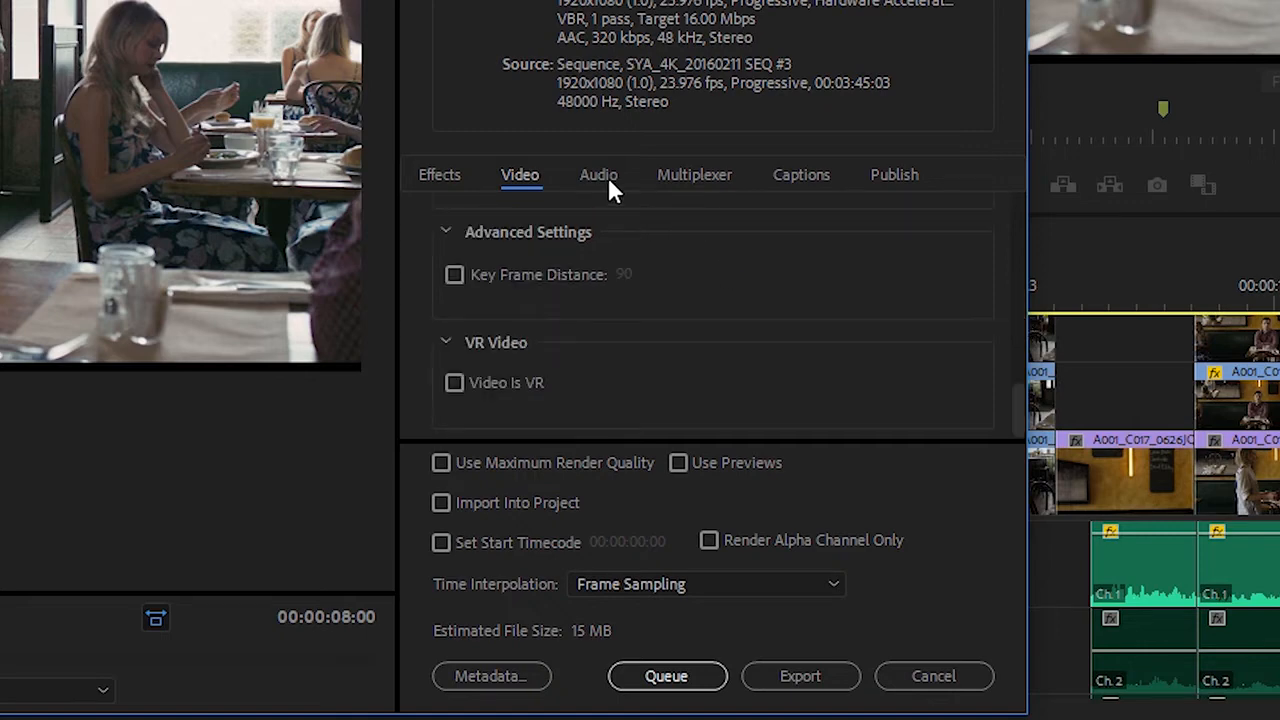
{"action": "left_click", "coordinate": [608, 177]}
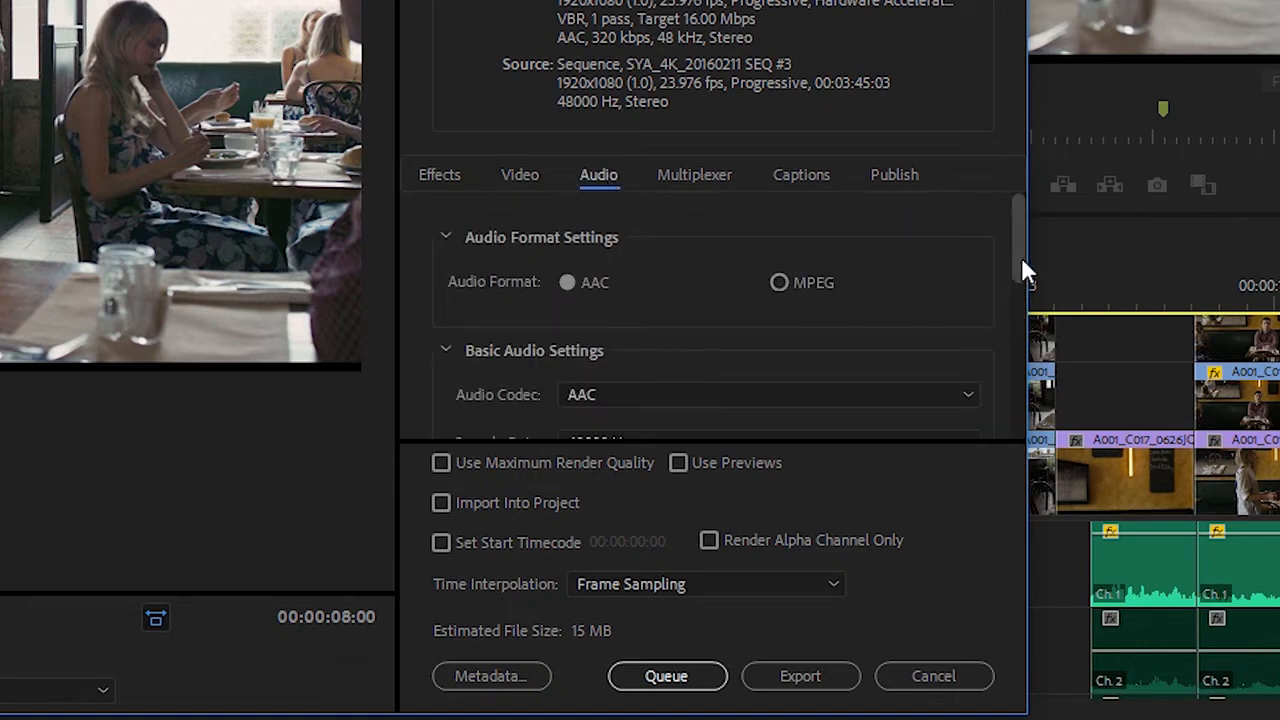
{"action": "left_click_drag", "start_coordinate": [1021, 257], "coordinate": [1024, 291]}
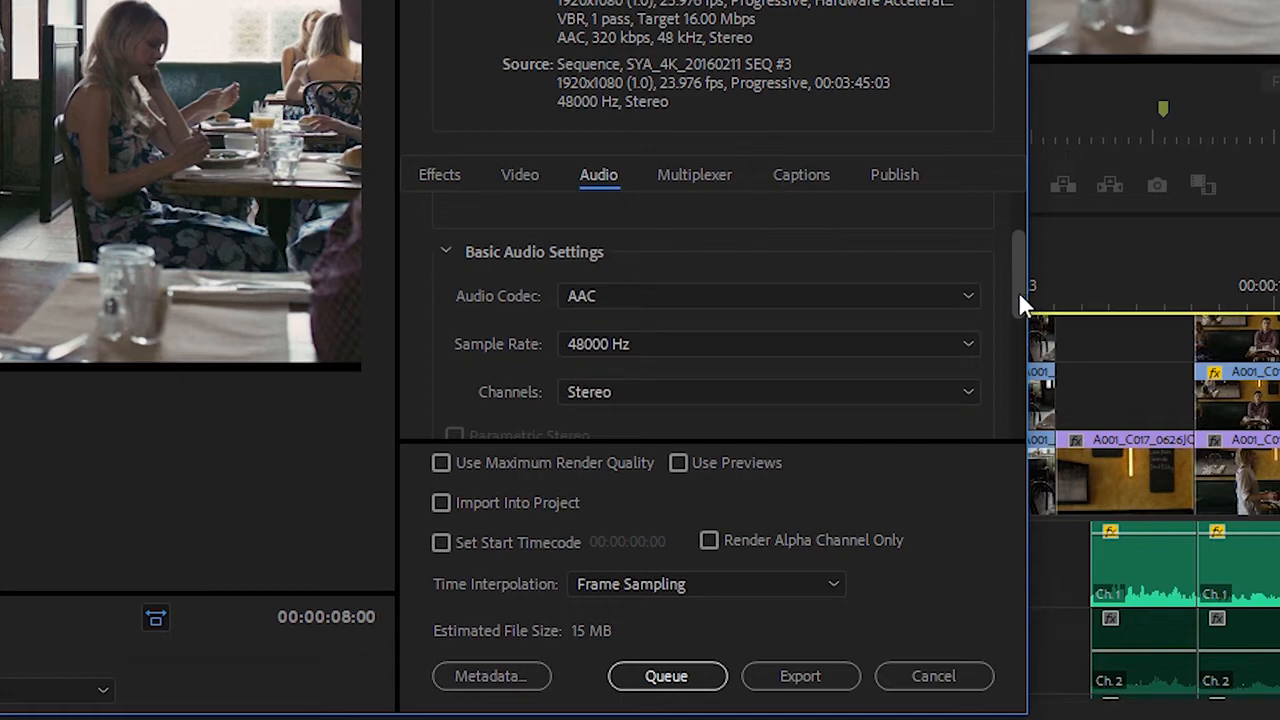
{"action": "left_click", "coordinate": [705, 184]}
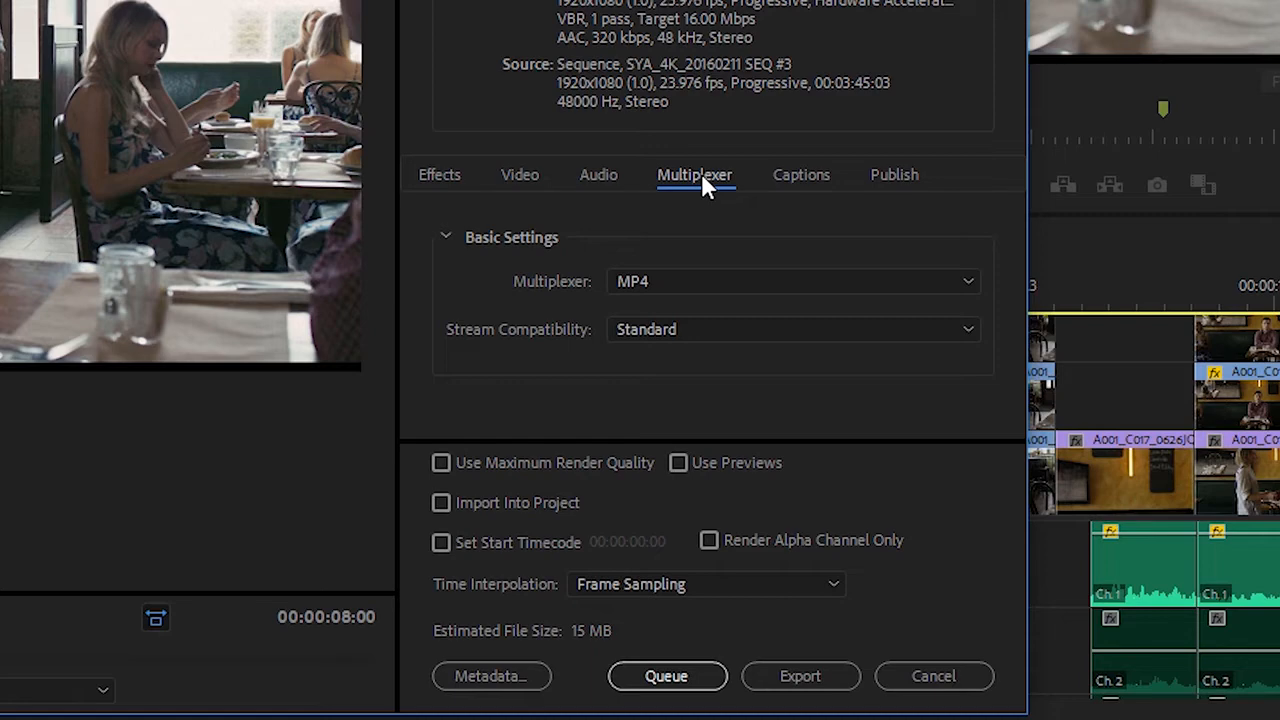
{"action": "left_click", "coordinate": [789, 177]}
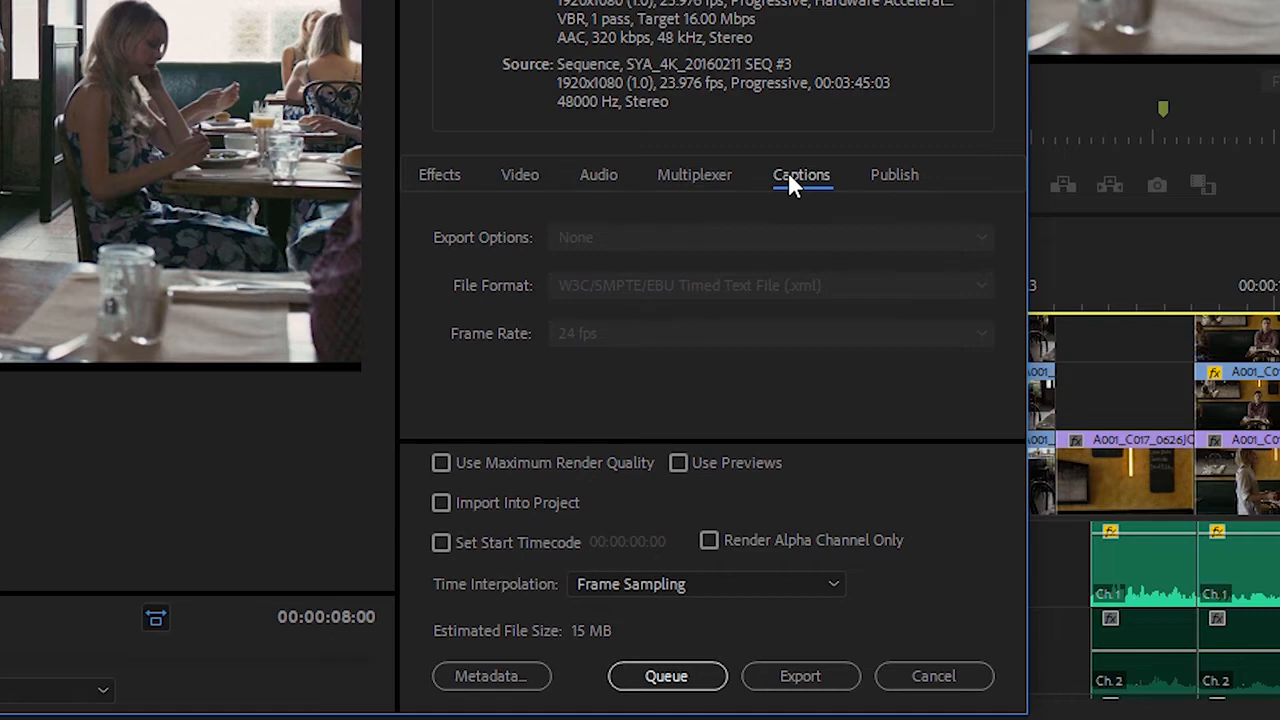
{"action": "left_click", "coordinate": [902, 178]}
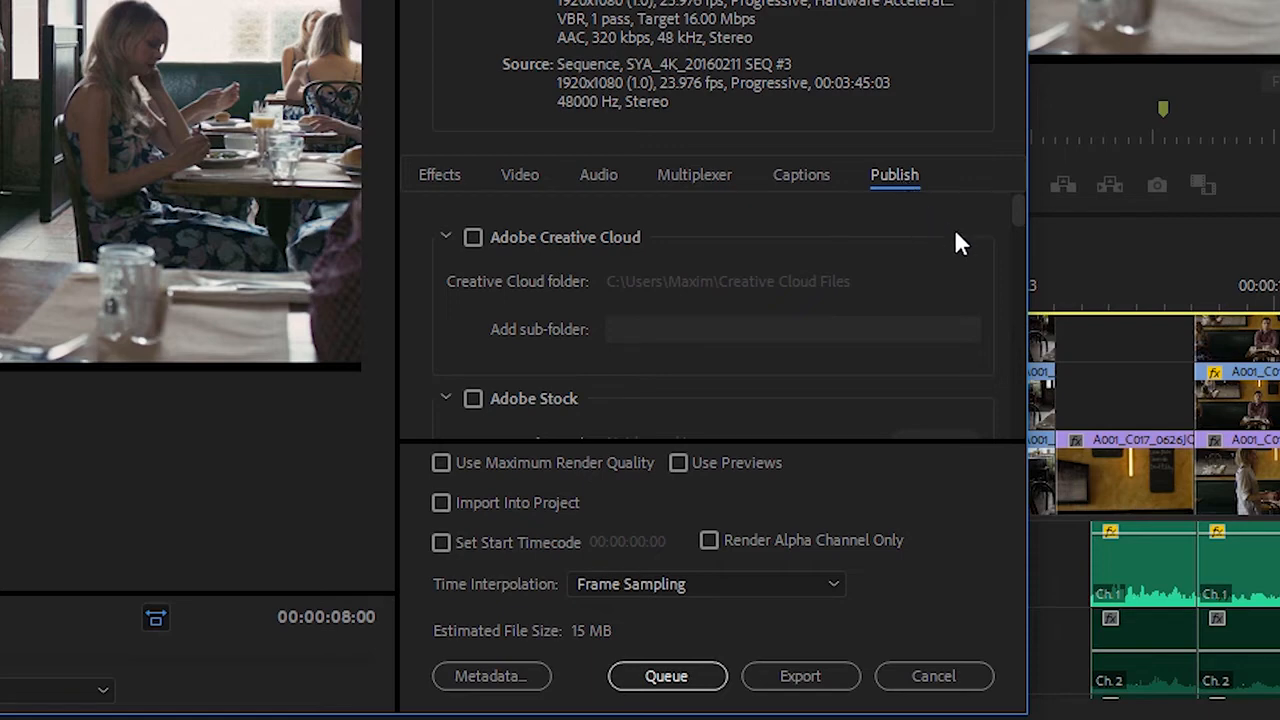
{"action": "left_click_drag", "start_coordinate": [1013, 207], "coordinate": [1012, 226]}
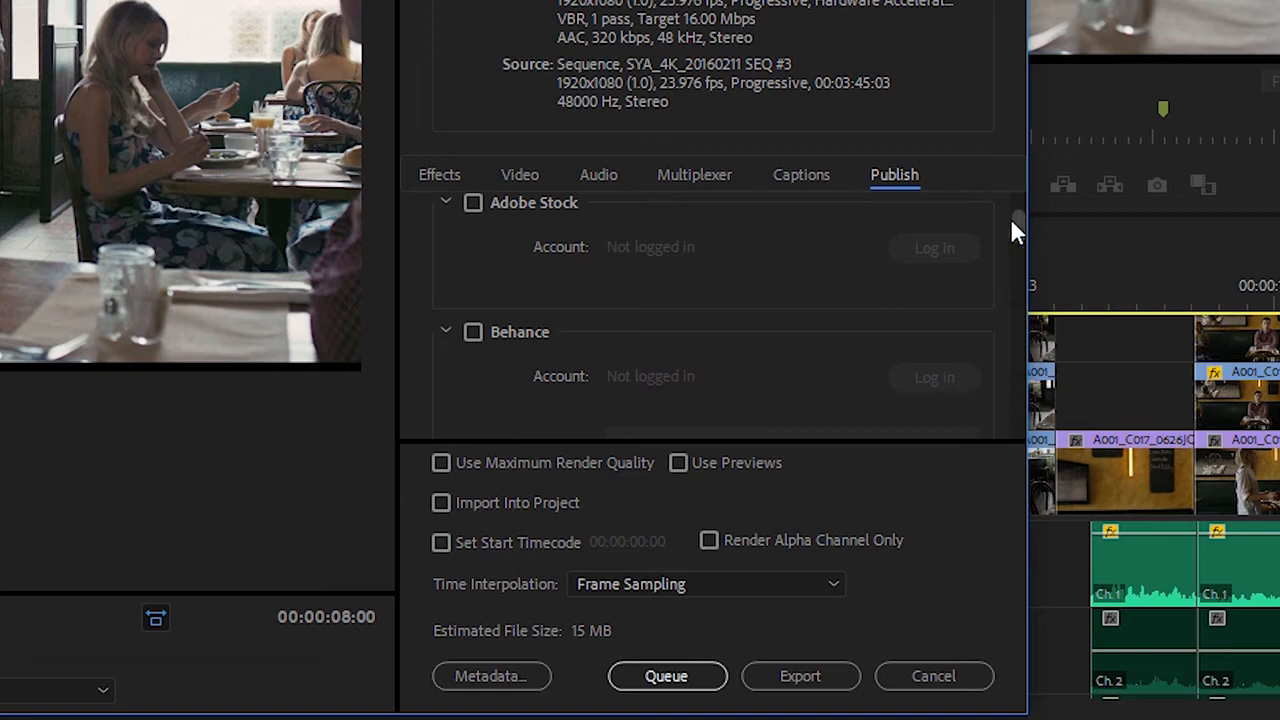
Try enabling the Video Limiter among the export effects and switch it off again.
{"action": "left_click", "coordinate": [442, 175]}
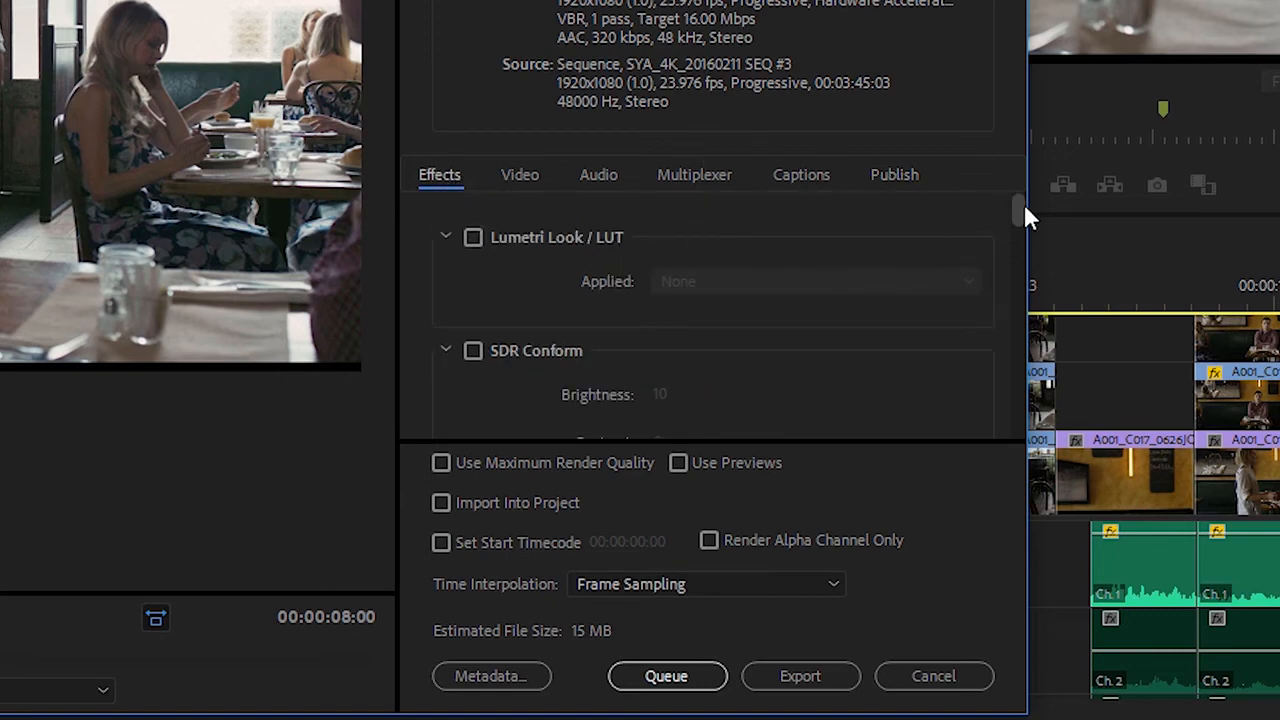
{"action": "left_click_drag", "start_coordinate": [1021, 205], "coordinate": [1021, 371]}
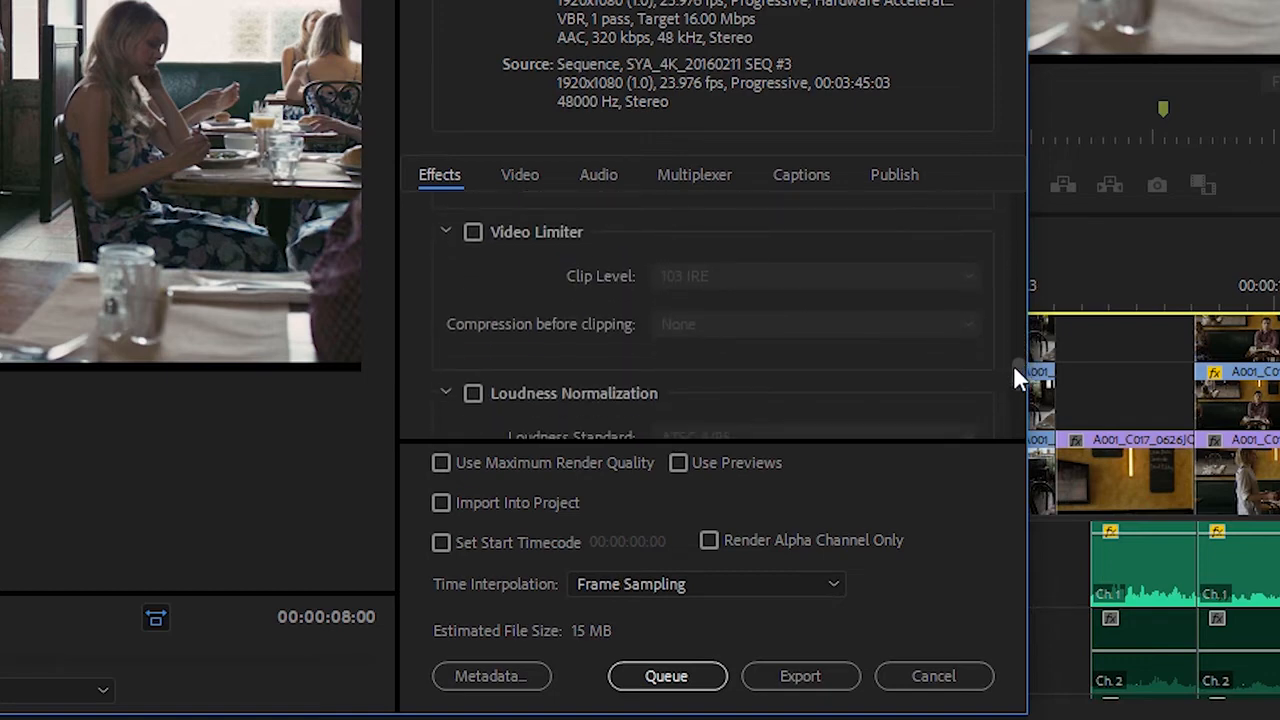
{"action": "left_click", "coordinate": [472, 233]}
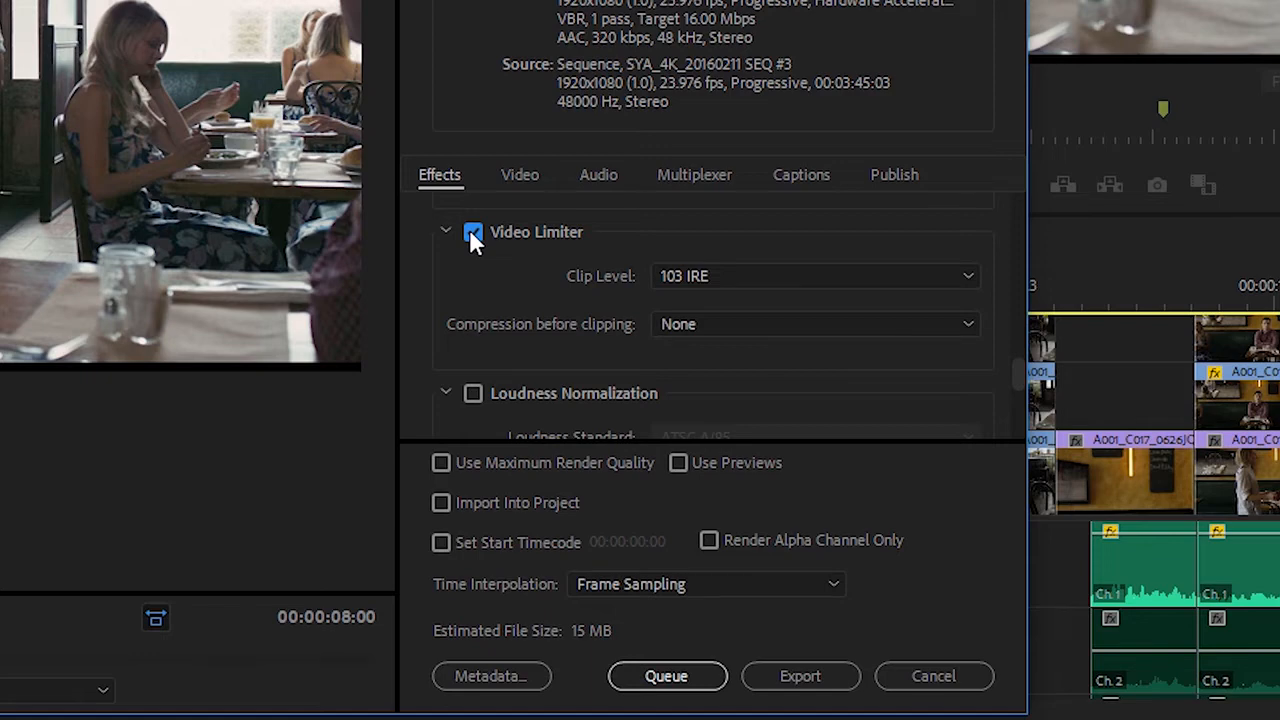
{"action": "left_click", "coordinate": [472, 233]}
Try enabling the Lumetri Look / LUT export effect, browse its available looks and switch it off again.
{"action": "left_click_drag", "start_coordinate": [1013, 371], "coordinate": [1013, 190]}
{"action": "left_click", "coordinate": [473, 238]}
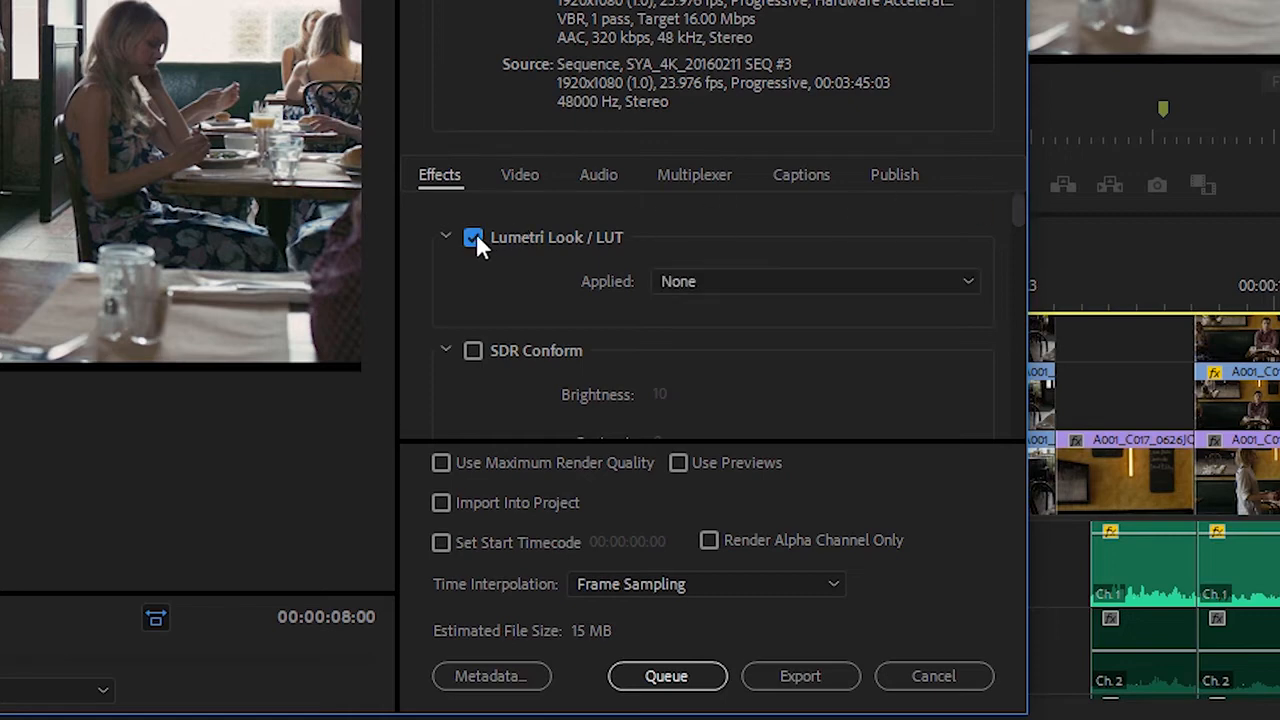
{"action": "left_click", "coordinate": [675, 281]}
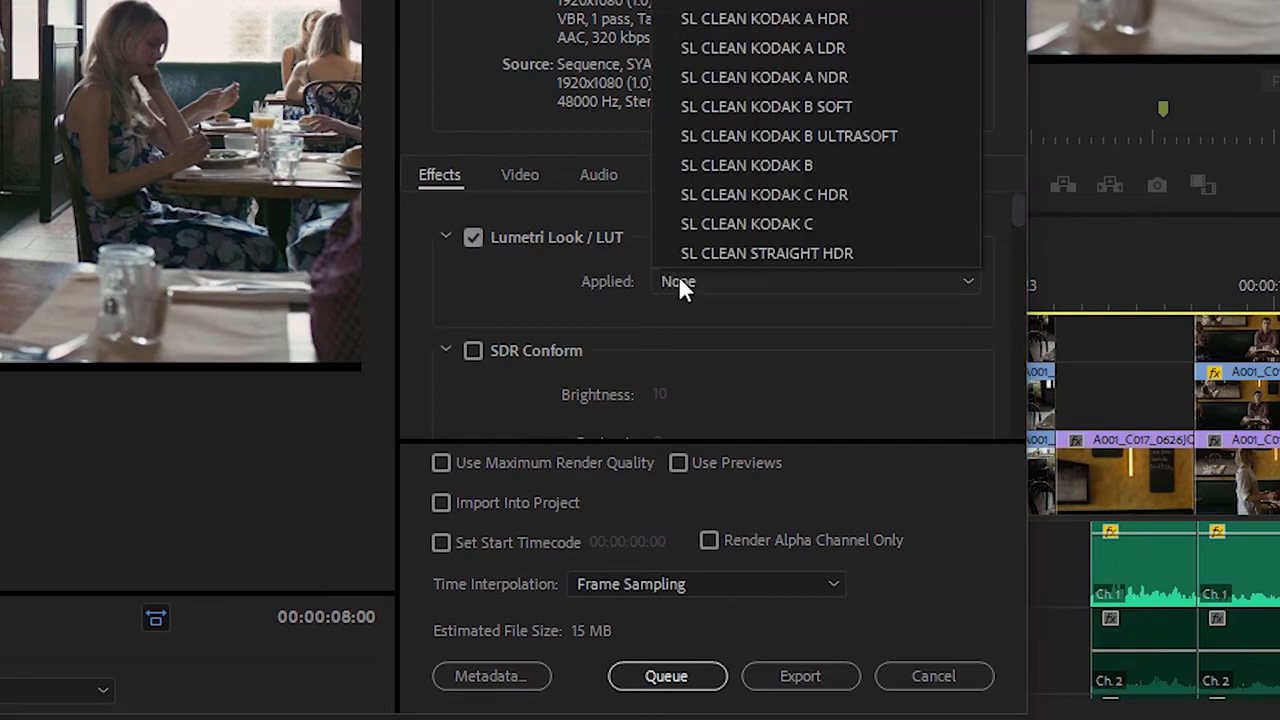
{"action": "left_click", "coordinate": [514, 282]}
{"action": "left_click", "coordinate": [473, 239]}
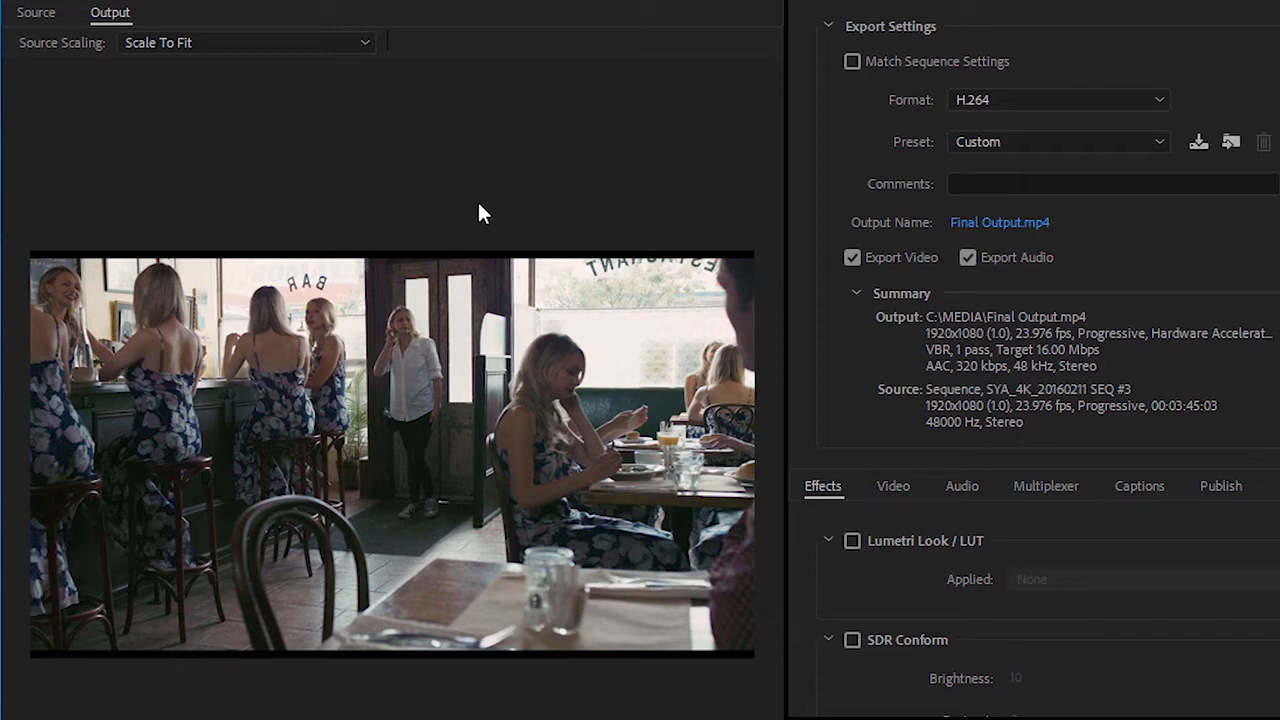
Try cropping the source video by 32 pixels from the bottom and 174 pixels from the top, and preview the output.
{"action": "left_click", "coordinate": [39, 14]}
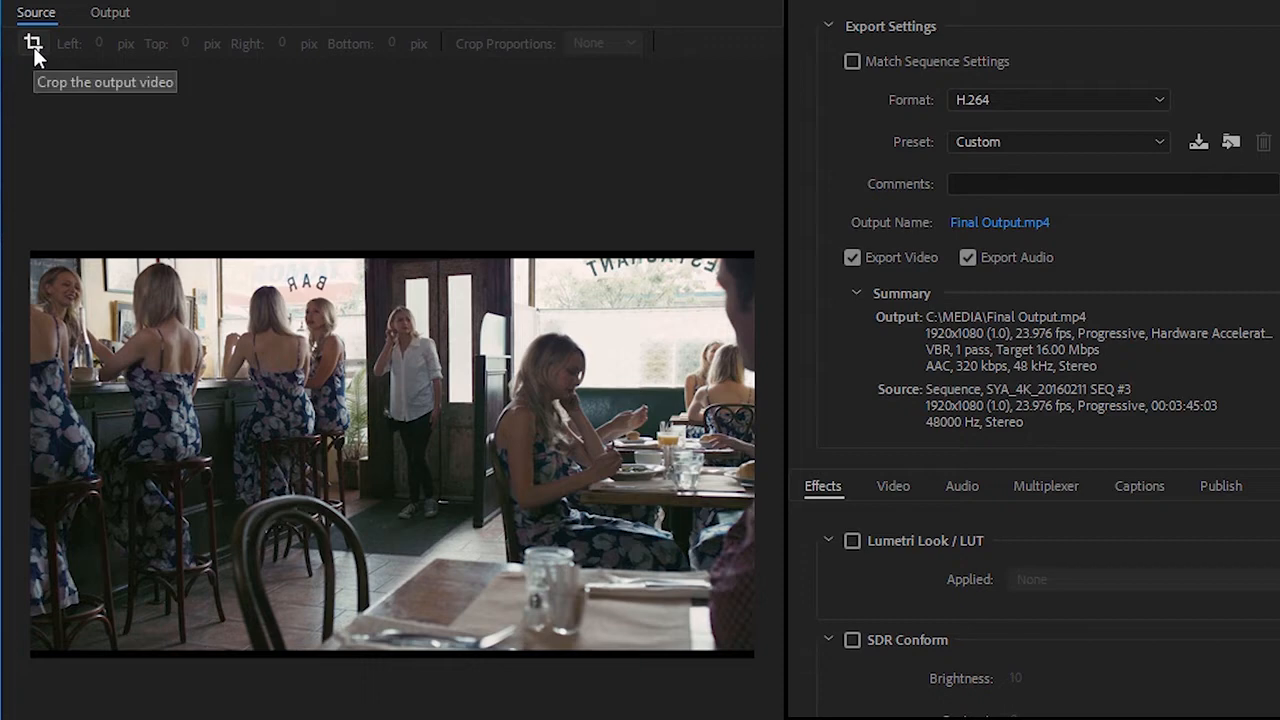
{"action": "left_click", "coordinate": [33, 44]}
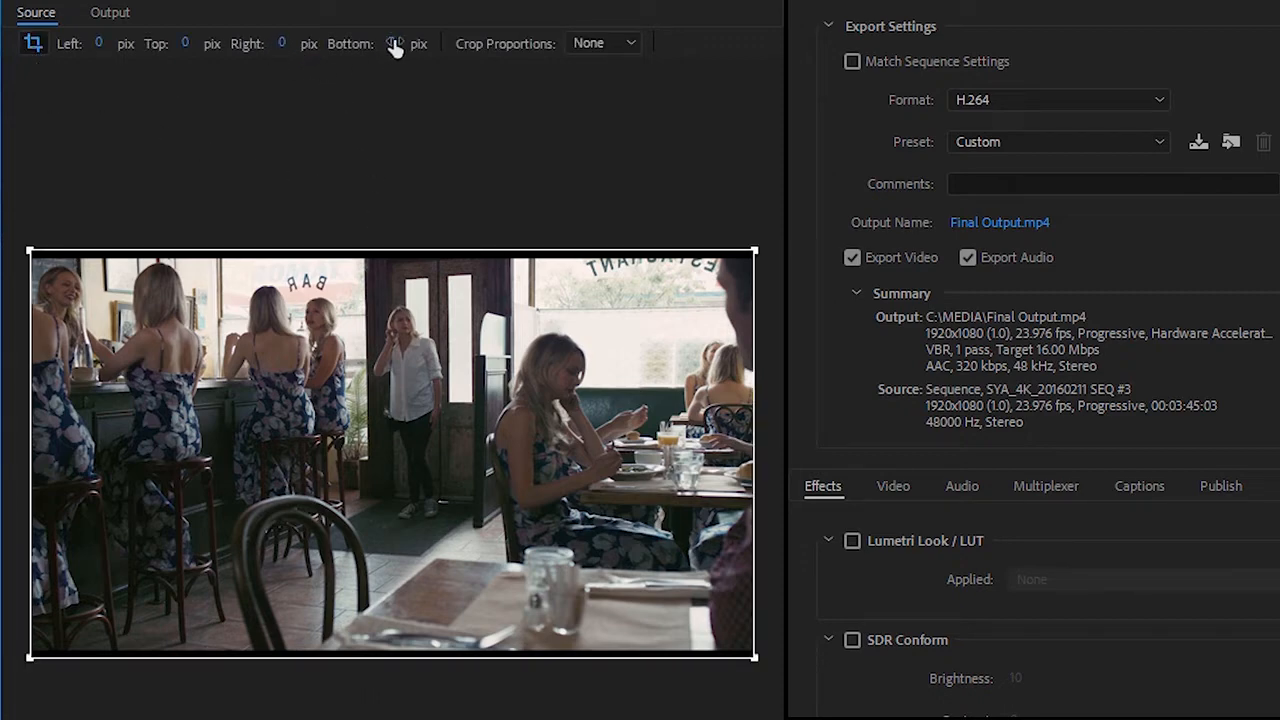
{"action": "left_click_drag", "start_coordinate": [396, 48], "coordinate": [412, 44]}
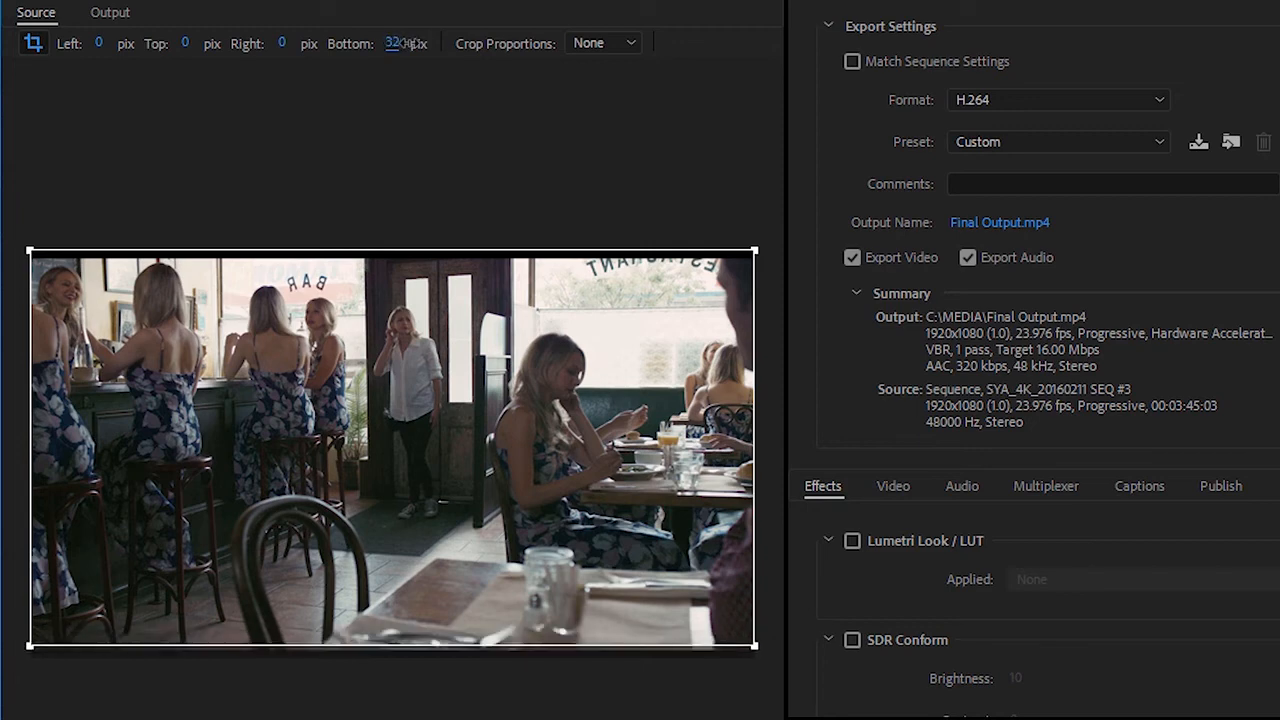
{"action": "left_click_drag", "start_coordinate": [390, 244], "coordinate": [372, 316]}
{"action": "left_click", "coordinate": [112, 14]}
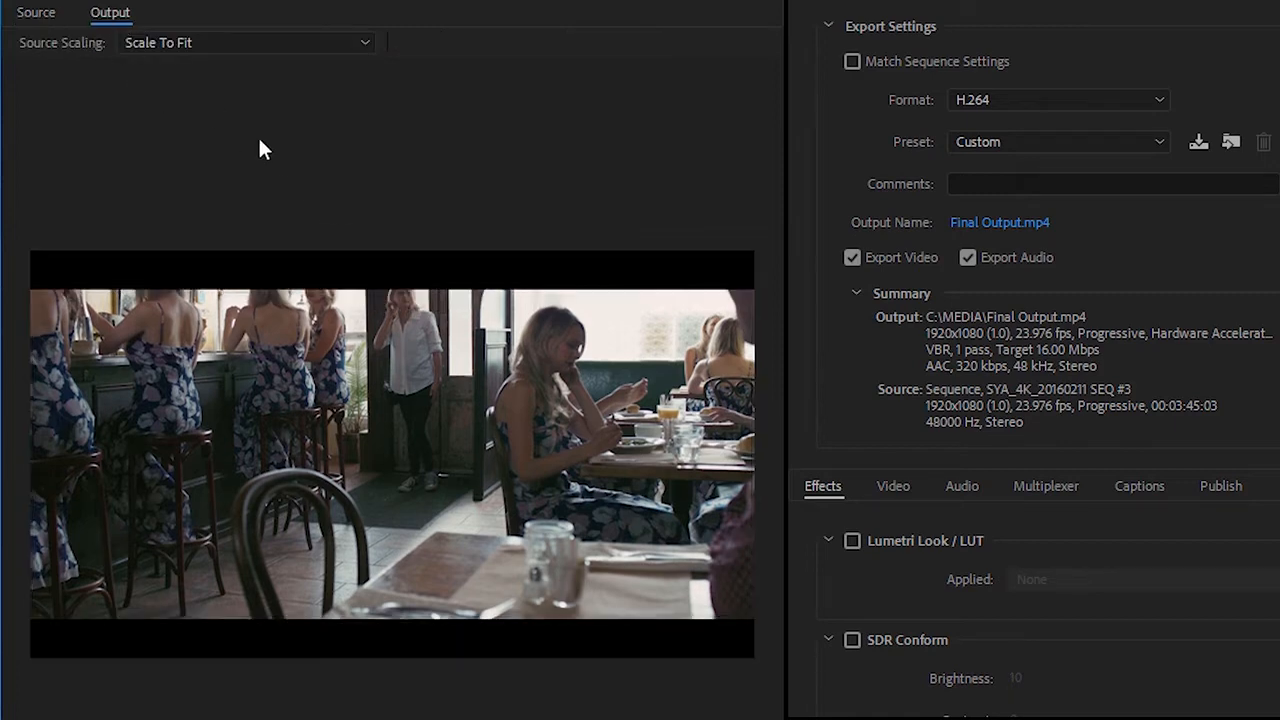
Try the source scaling options Scale To Fill, Stretch To Fill and Scale To Fit With Black Borders on the cropped output.
{"action": "left_click", "coordinate": [183, 45]}
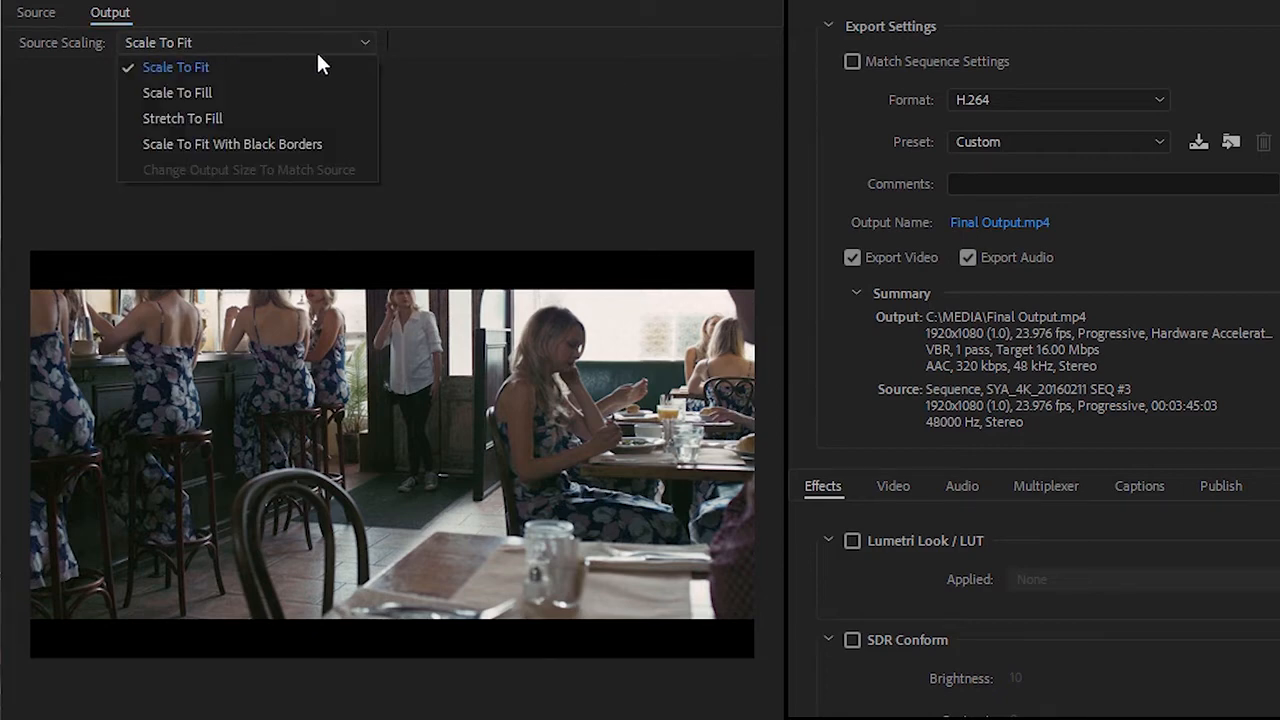
{"action": "left_click", "coordinate": [307, 86]}
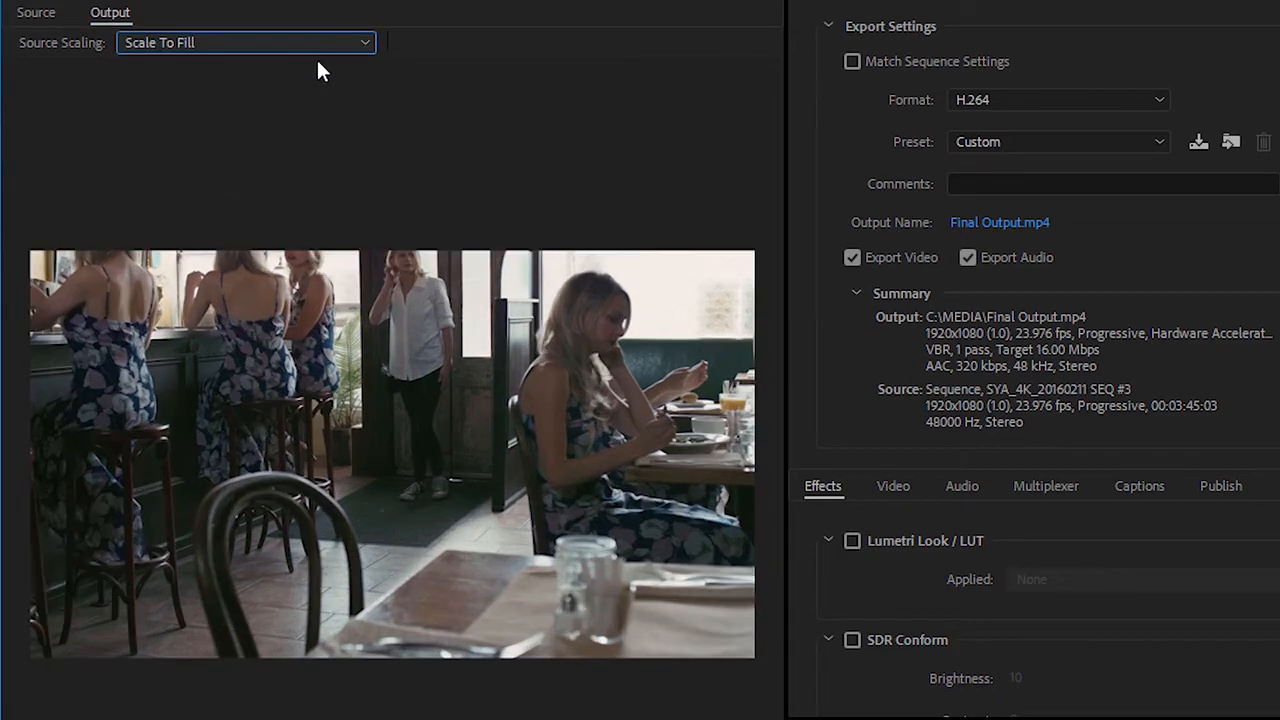
{"action": "left_click", "coordinate": [273, 50]}
{"action": "left_click", "coordinate": [268, 119]}
{"action": "left_click", "coordinate": [329, 42]}
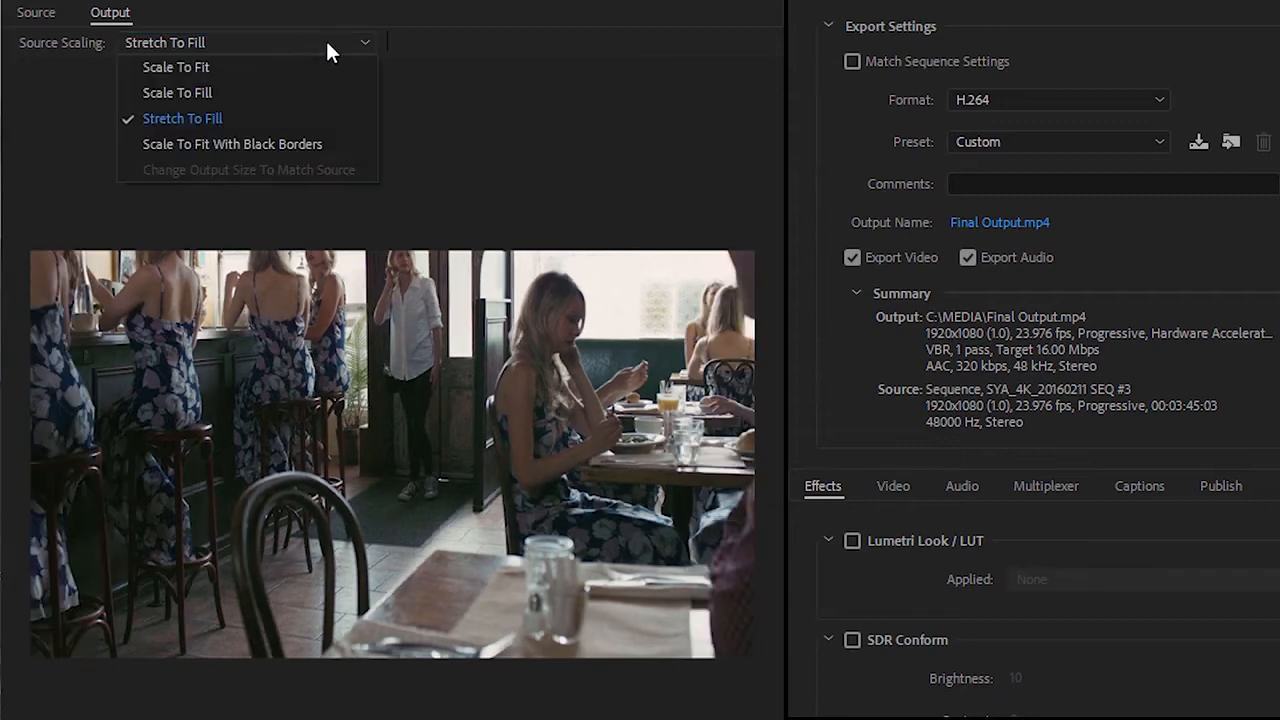
{"action": "left_click", "coordinate": [273, 144]}
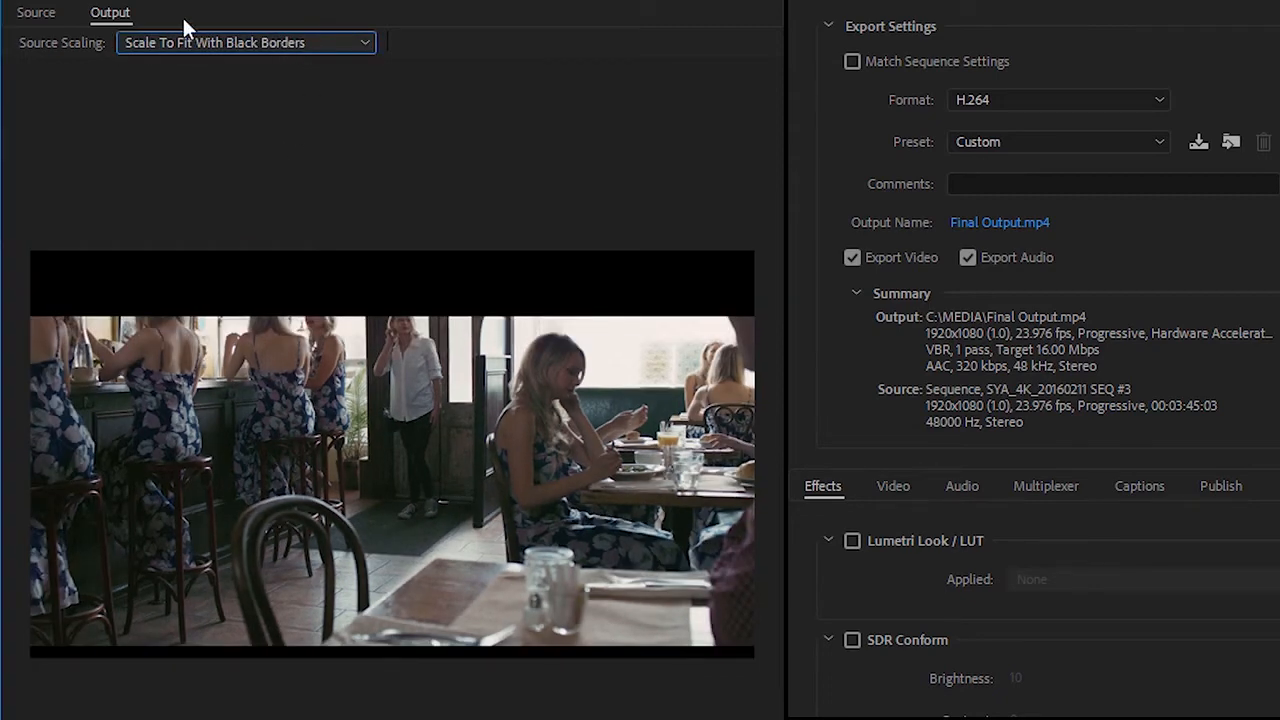
Turn off the crop on the source video and return to the output preview.
{"action": "left_click", "coordinate": [36, 12]}
{"action": "left_click", "coordinate": [31, 43]}
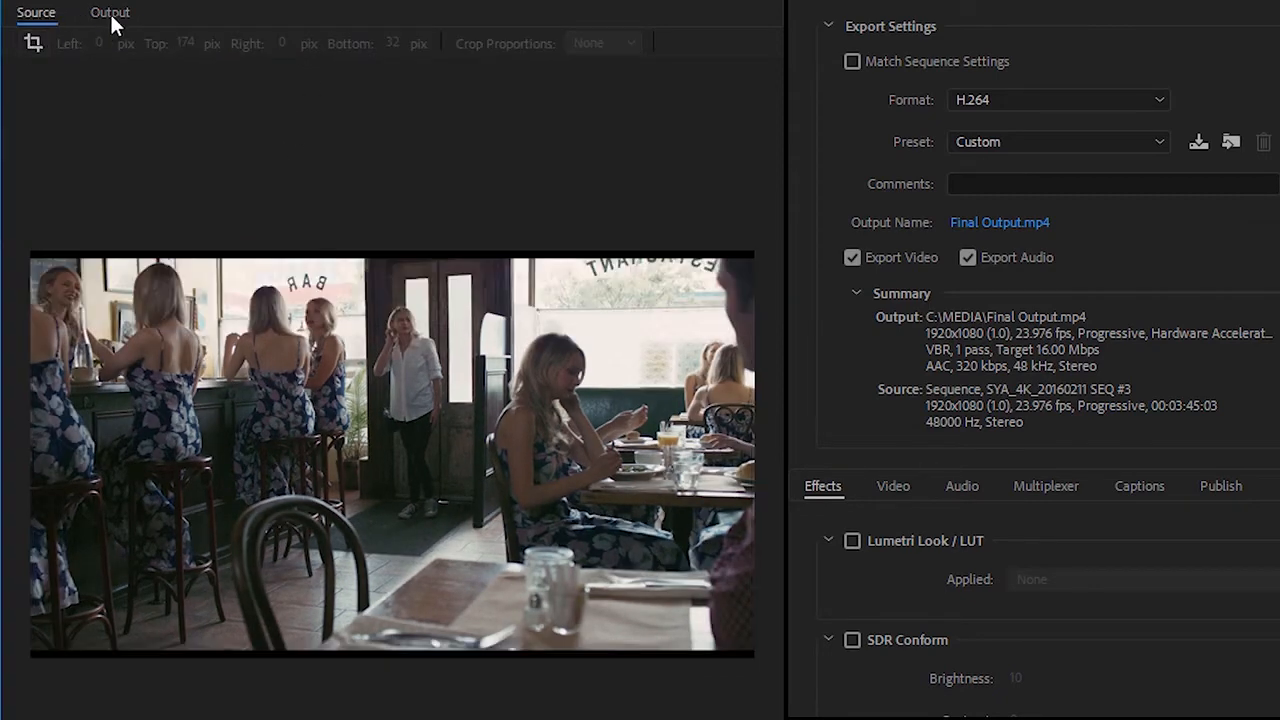
{"action": "left_click", "coordinate": [110, 14]}
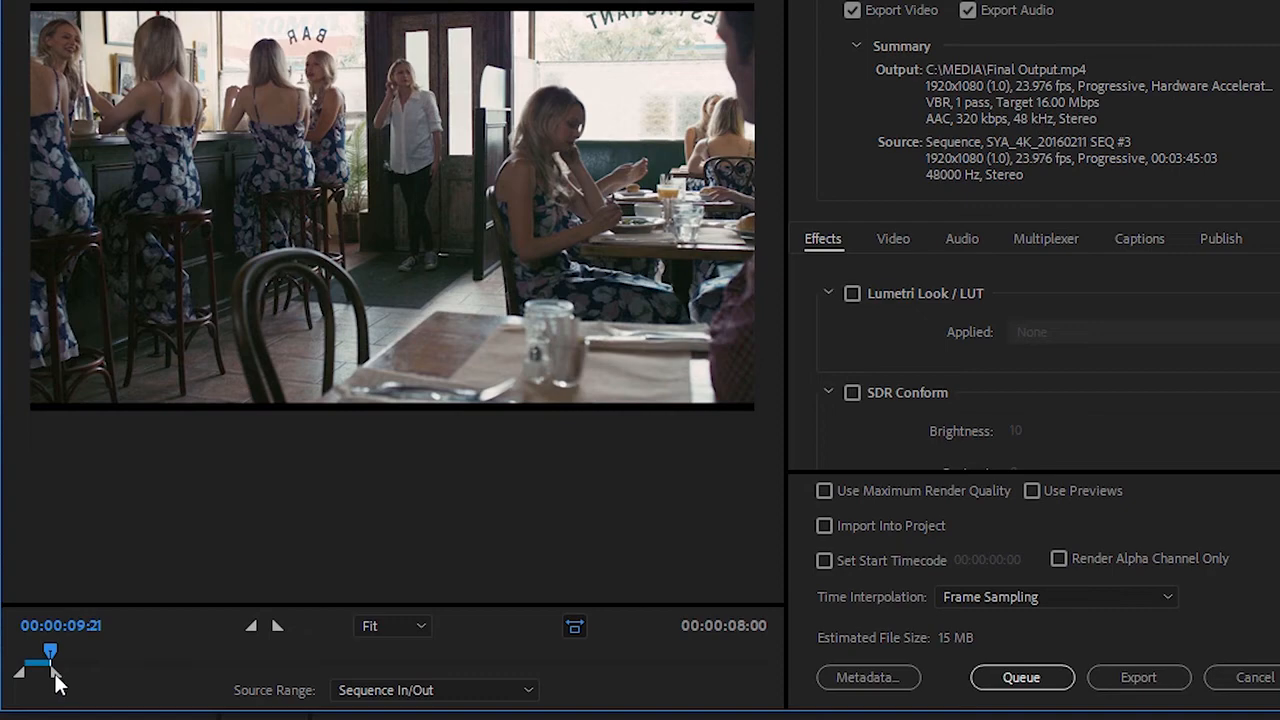
Try a custom export range of about 46 seconds by moving its out and in points.
{"action": "left_click_drag", "start_coordinate": [57, 682], "coordinate": [203, 686]}
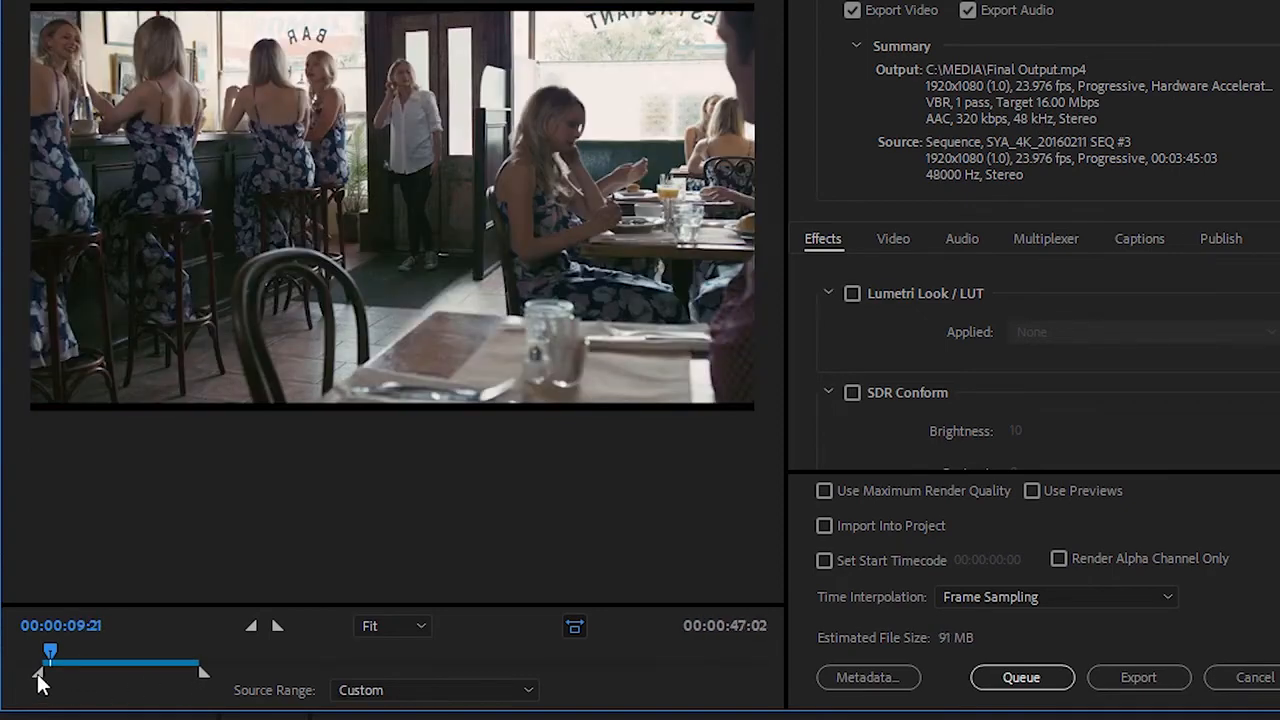
{"action": "mouse_move", "coordinate": [40, 682]}
{"action": "left_mouse_down"}
{"action": "mouse_move", "coordinate": [68, 674]}
{"action": "mouse_move", "coordinate": [37, 680]}
{"action": "left_mouse_up"}
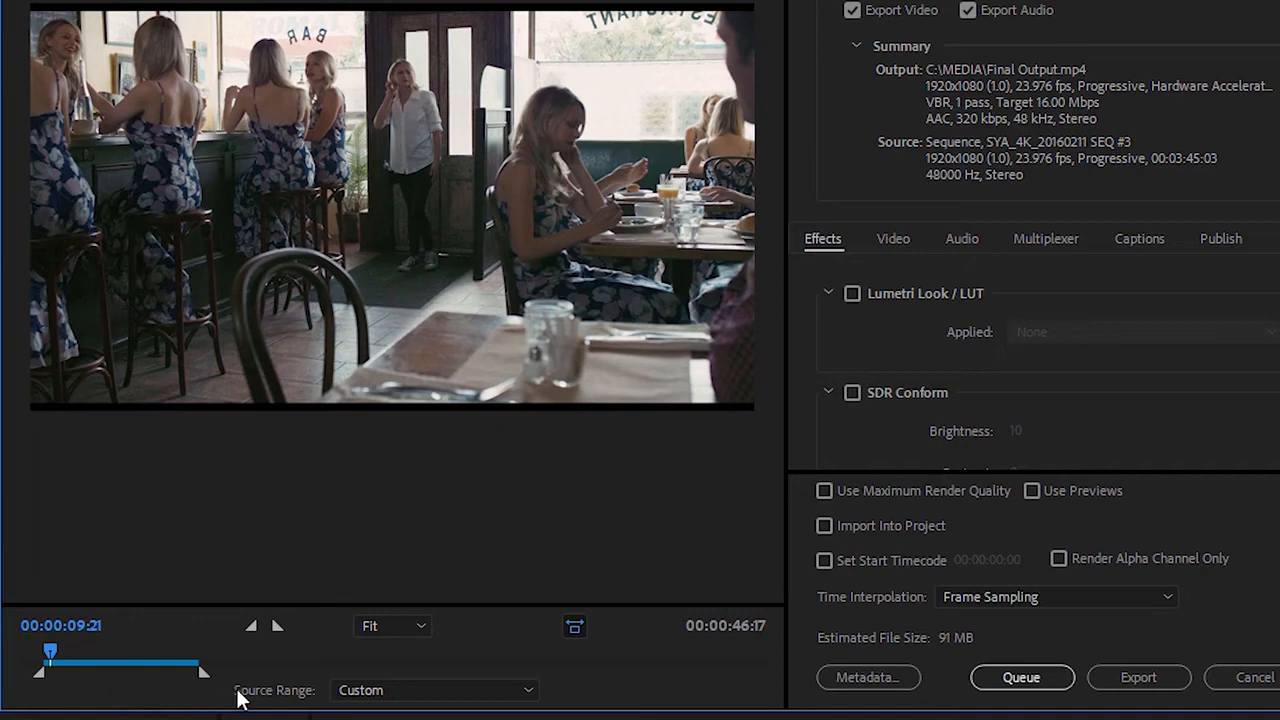
Set the source range to Entire Sequence, enable Import Into Project and export the video.
{"action": "left_click", "coordinate": [453, 692]}
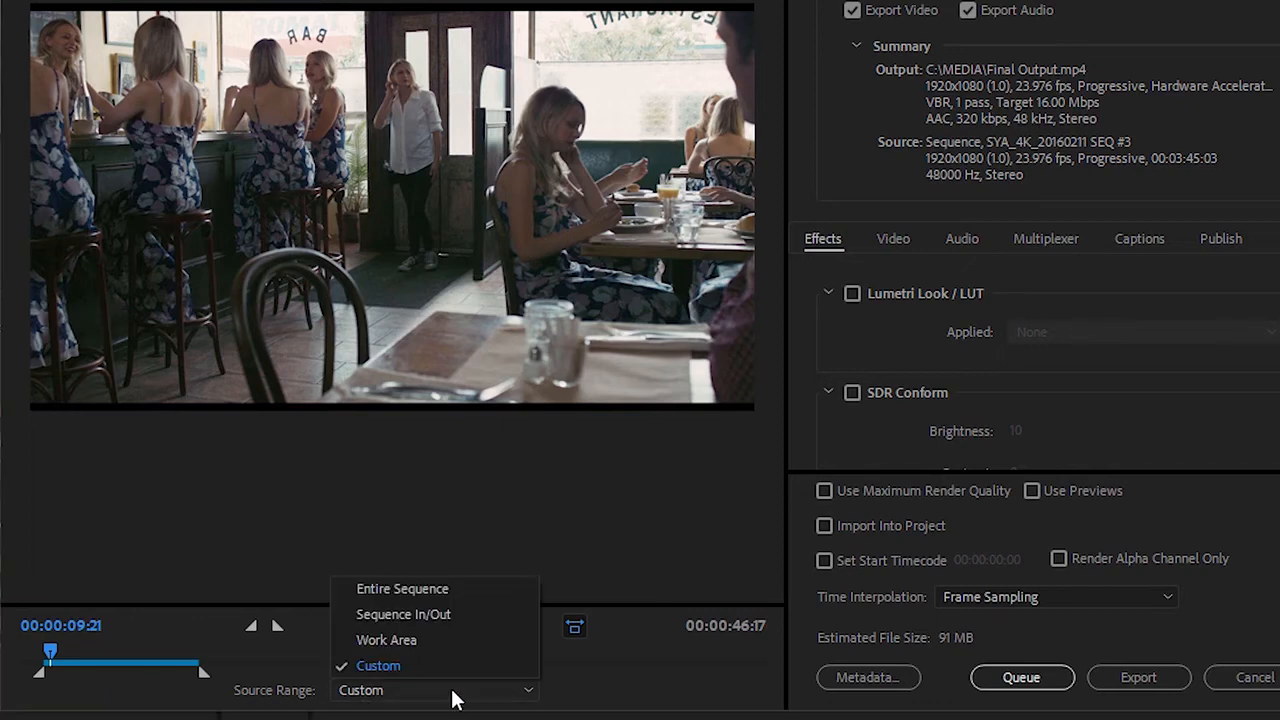
{"action": "left_click", "coordinate": [466, 589]}
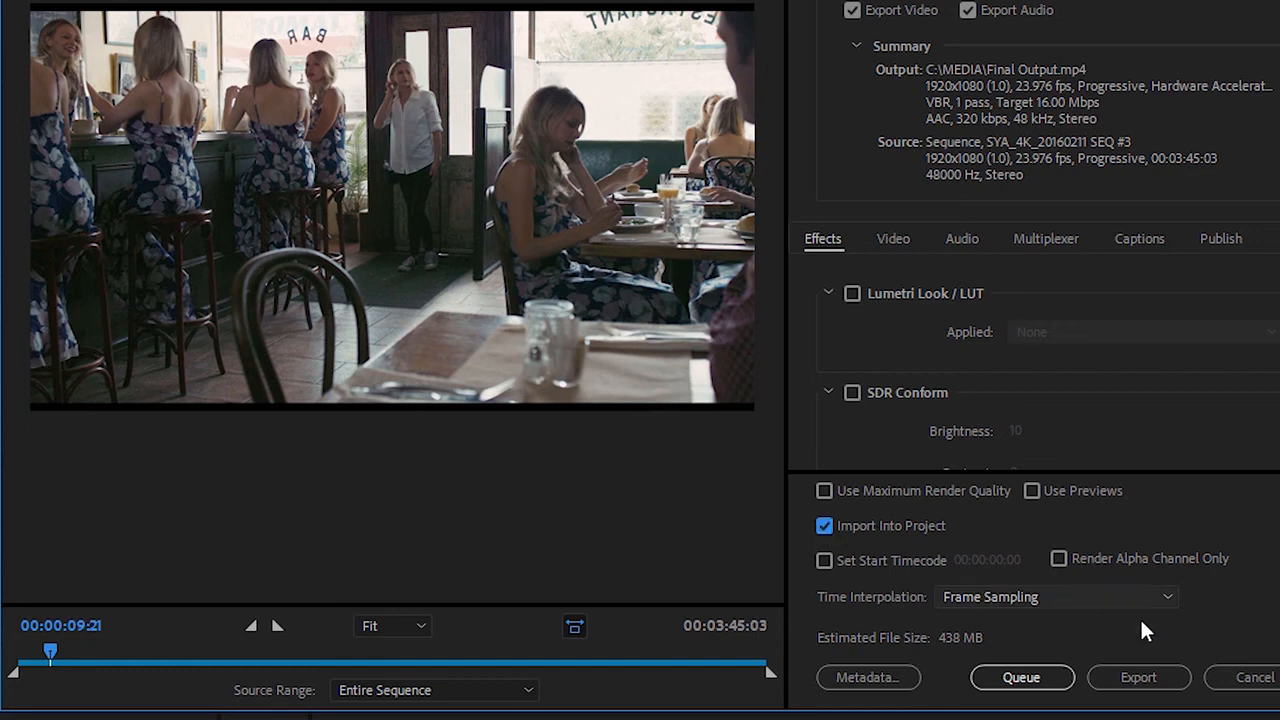
{"action": "left_click", "coordinate": [1163, 679]}
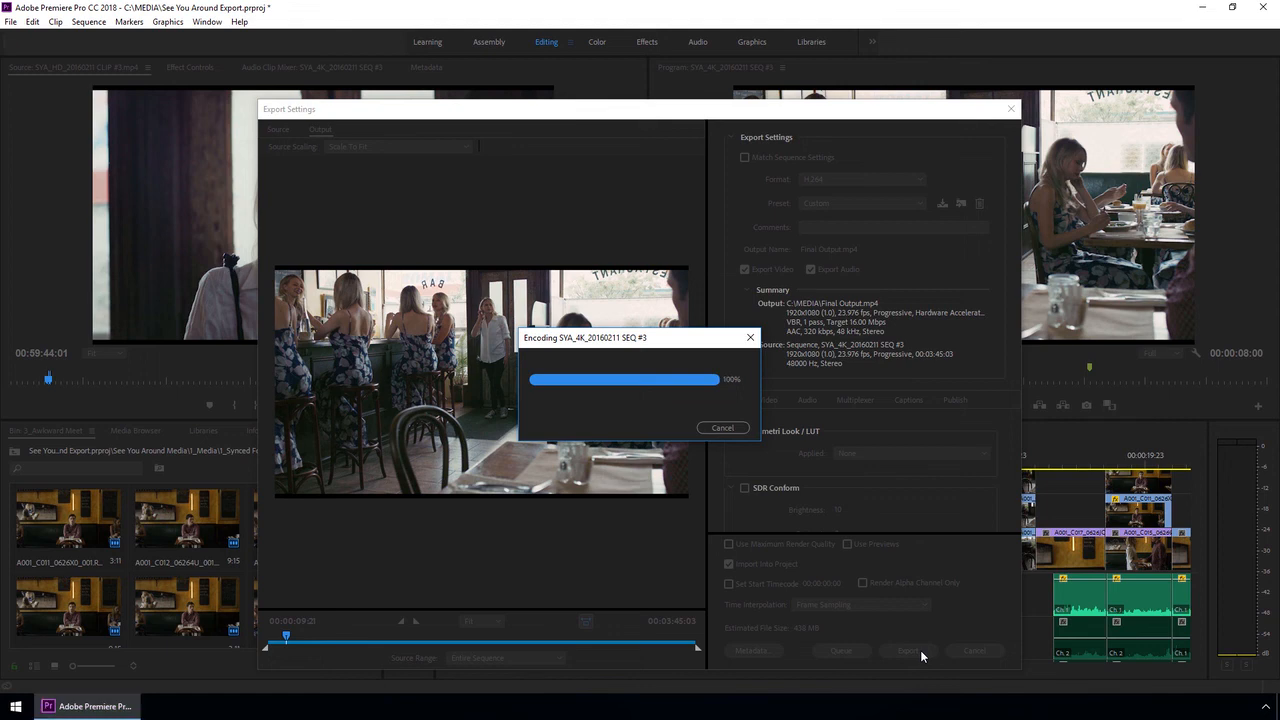
Navigate up from the 9_Bistro bin to the top level of the project.
{"action": "left_click", "coordinate": [14, 452]}
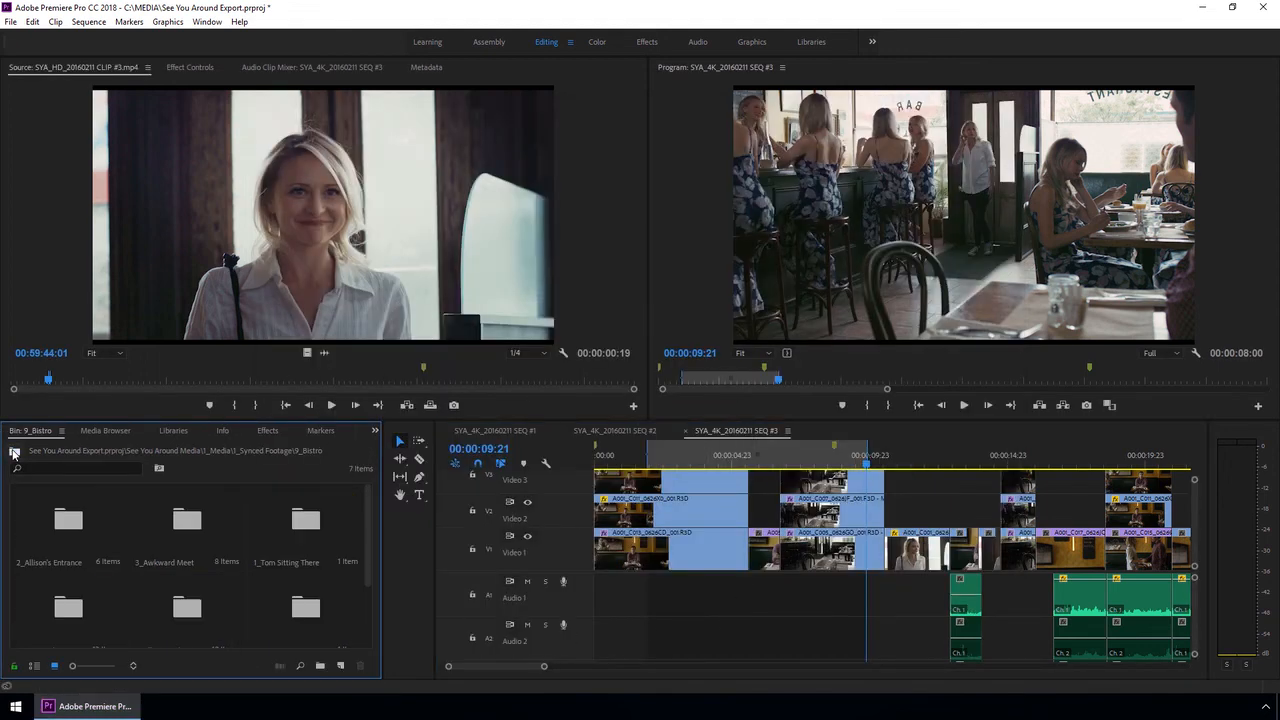
{"action": "left_click", "coordinate": [14, 452]}
{"action": "left_click", "coordinate": [14, 452]}
{"action": "left_click", "coordinate": [14, 452]}
{"action": "left_click", "coordinate": [14, 452]}
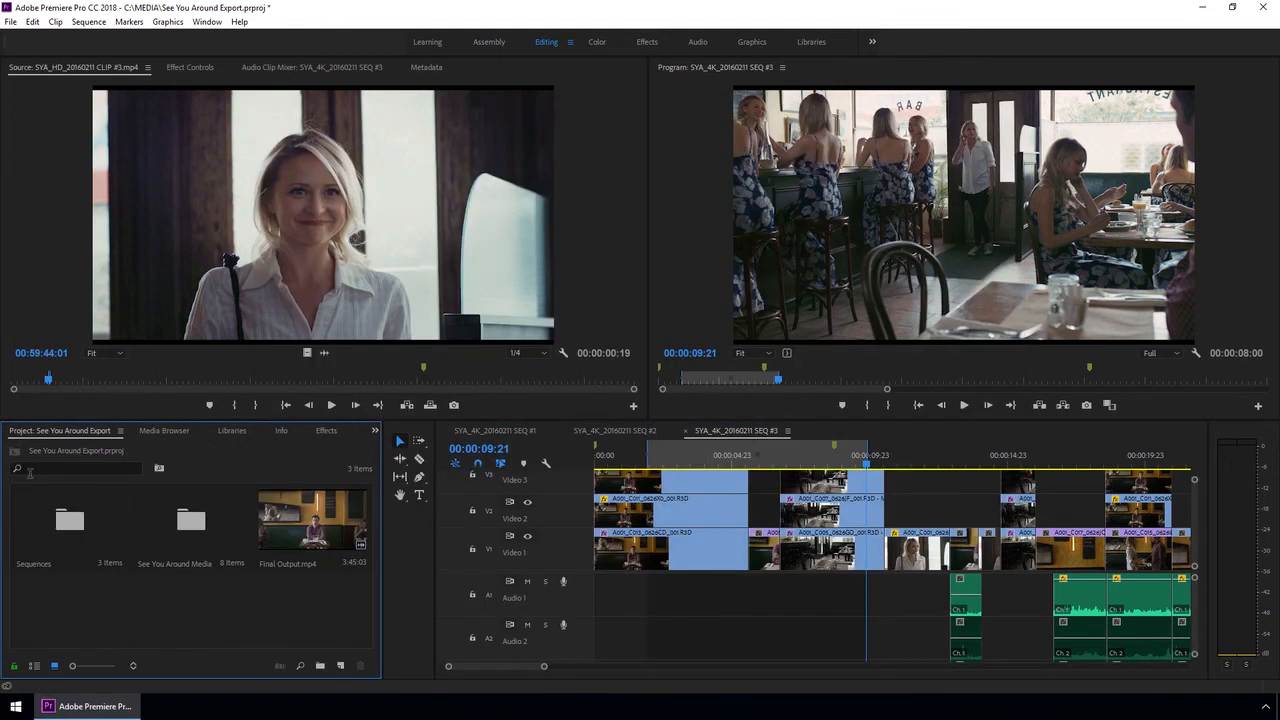
Open the imported Final Output.mp4 in the Source Monitor and reveal its file in Explorer.
{"action": "left_click", "coordinate": [312, 520]}
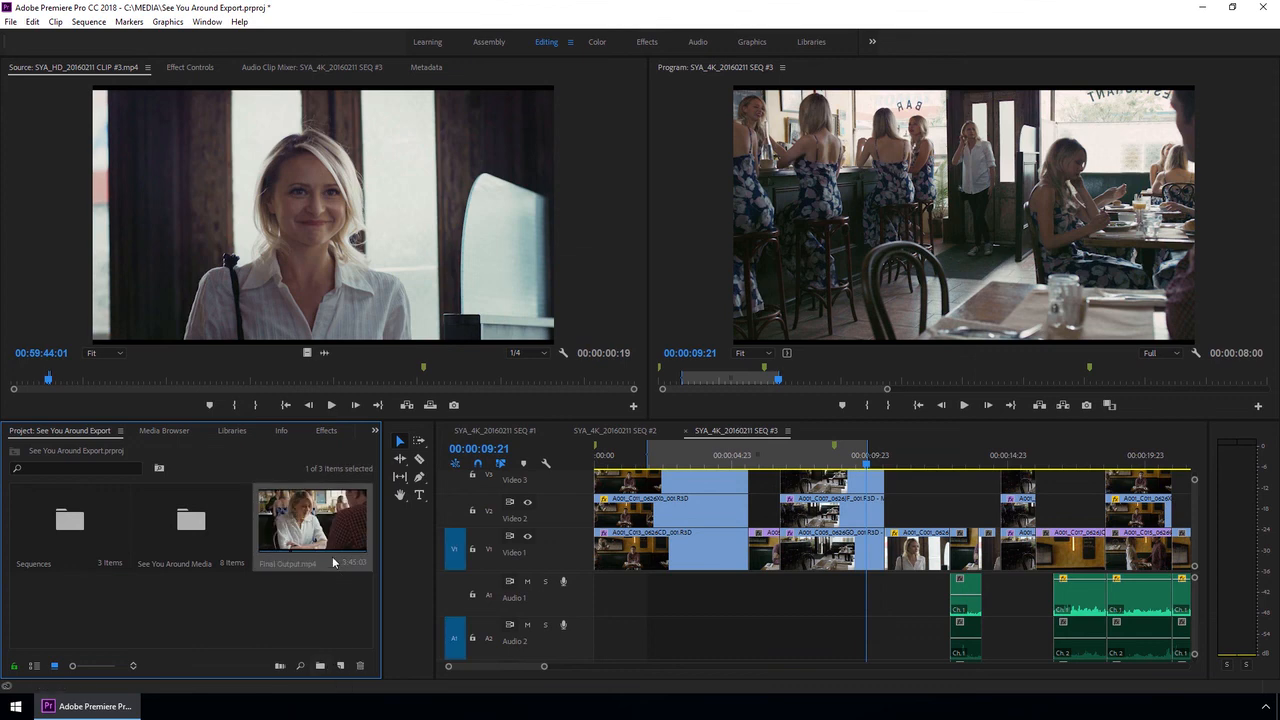
{"action": "double_click", "coordinate": [314, 512]}
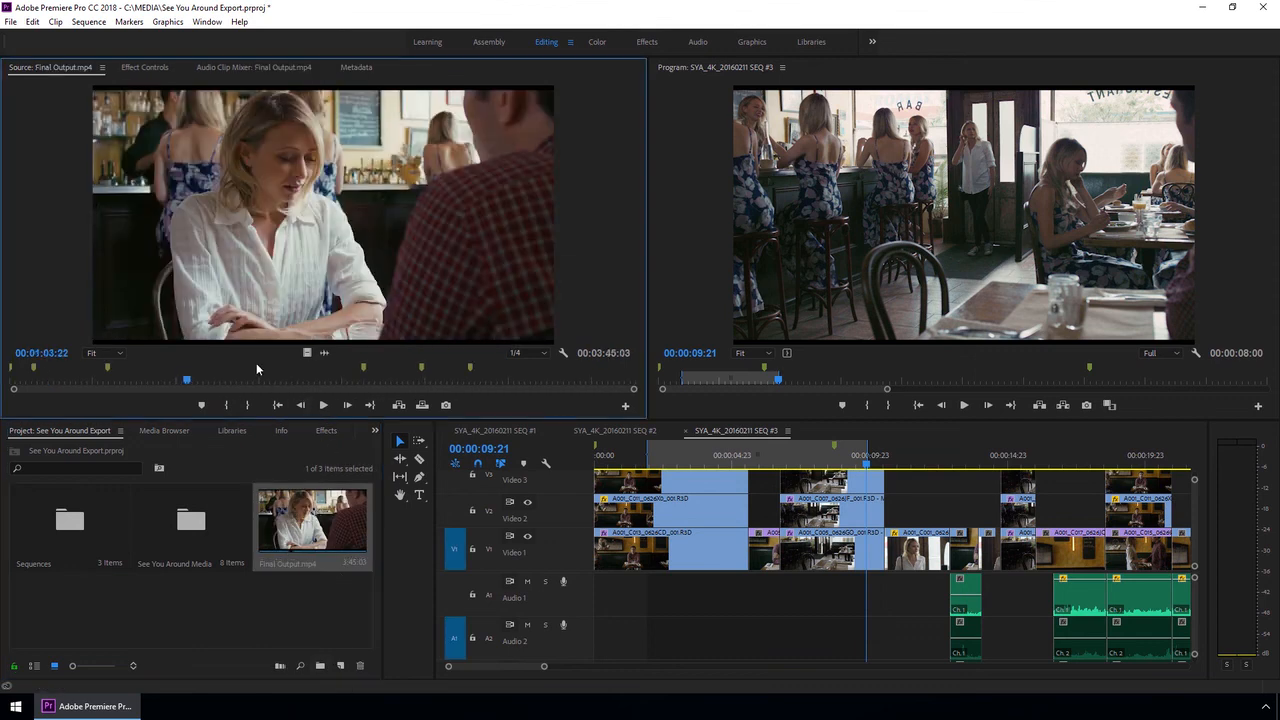
{"action": "right_click", "coordinate": [283, 512]}
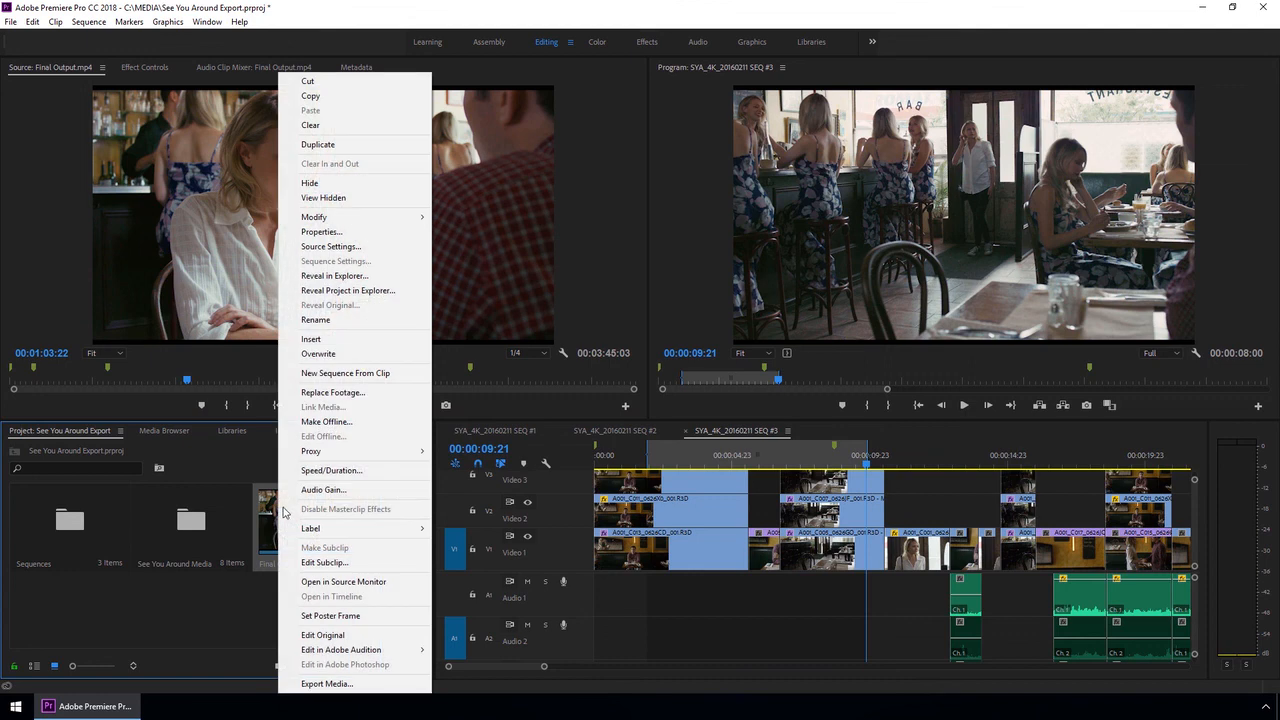
{"action": "left_click", "coordinate": [378, 279]}
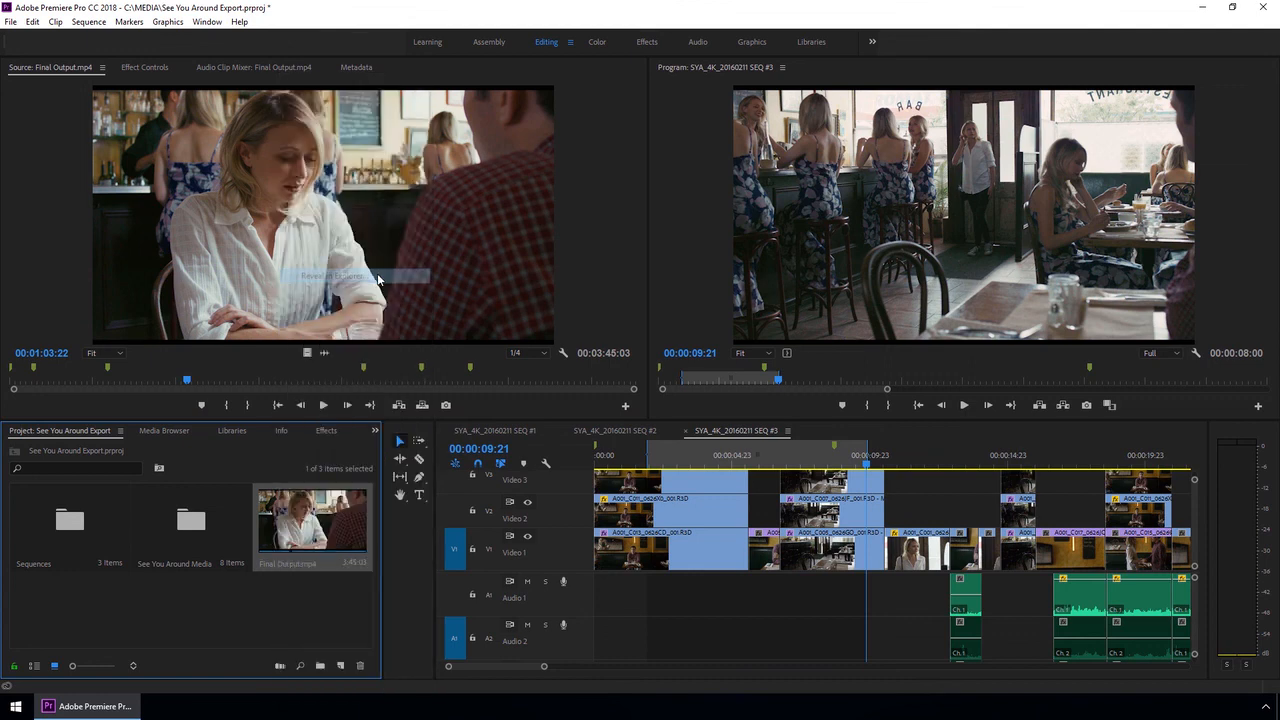